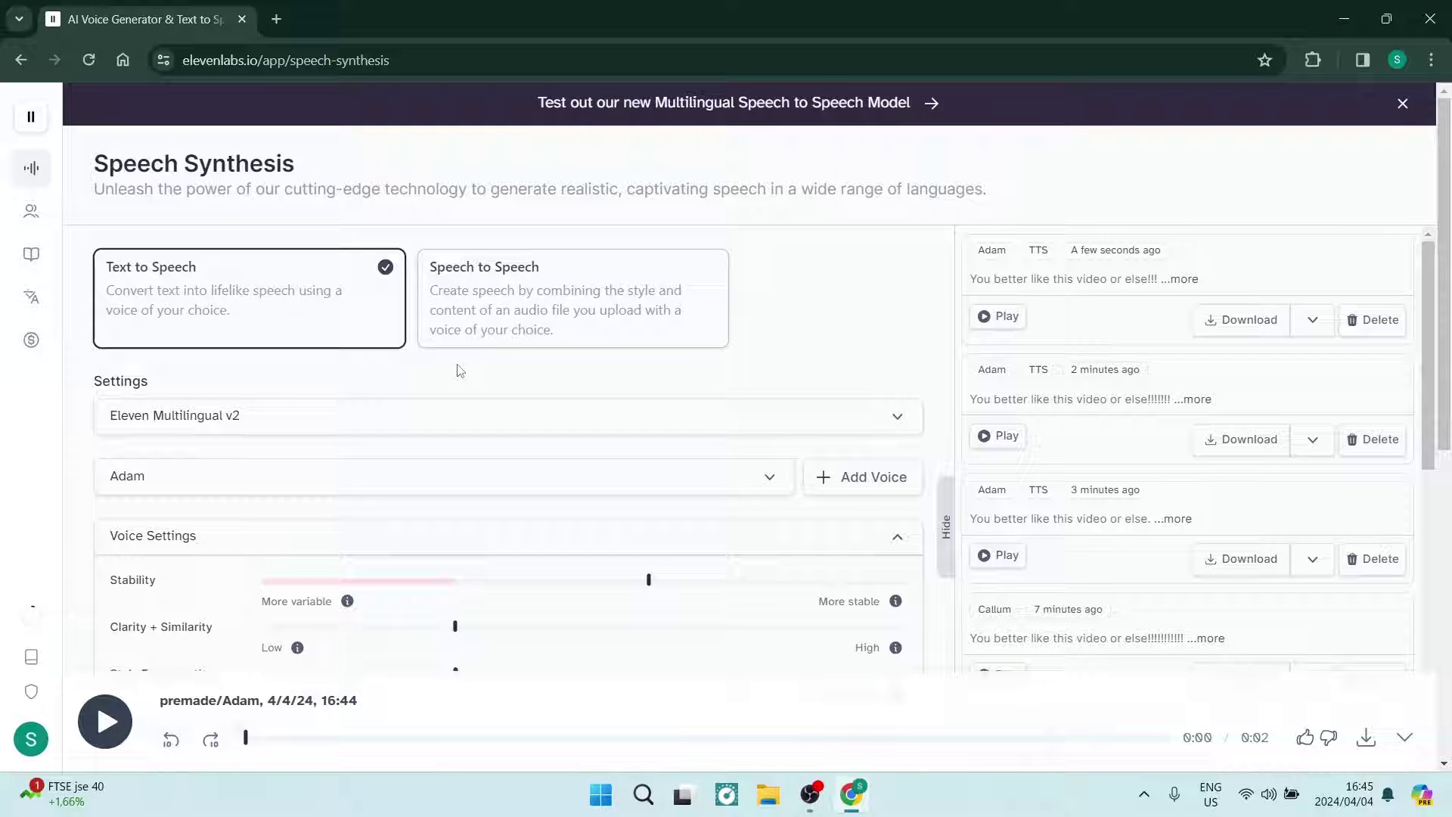
Step: Look through the voice list and keep Adam as the selected voice
mouse_move(34, 204)
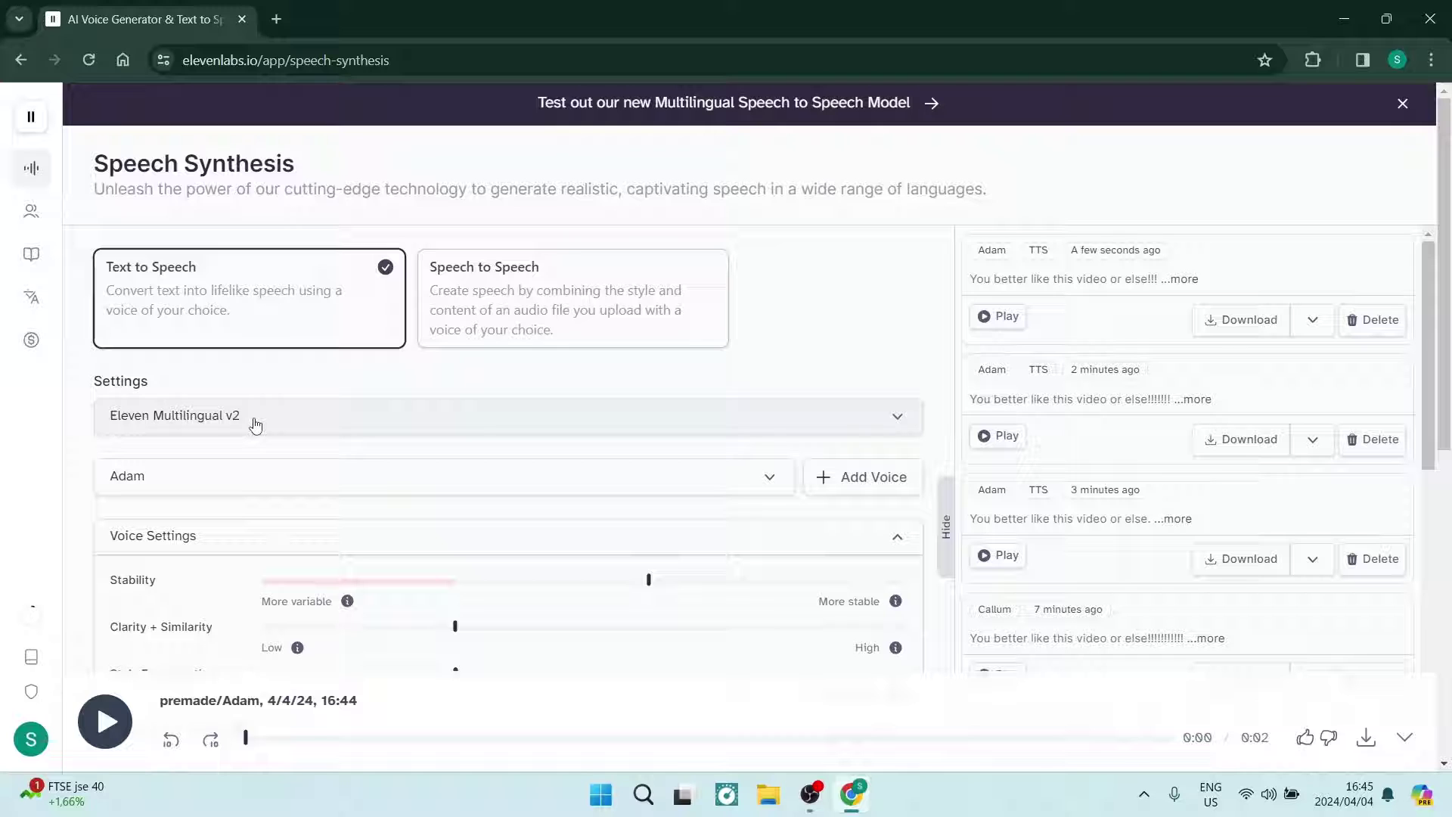
scroll(256, 424, "down", 3)
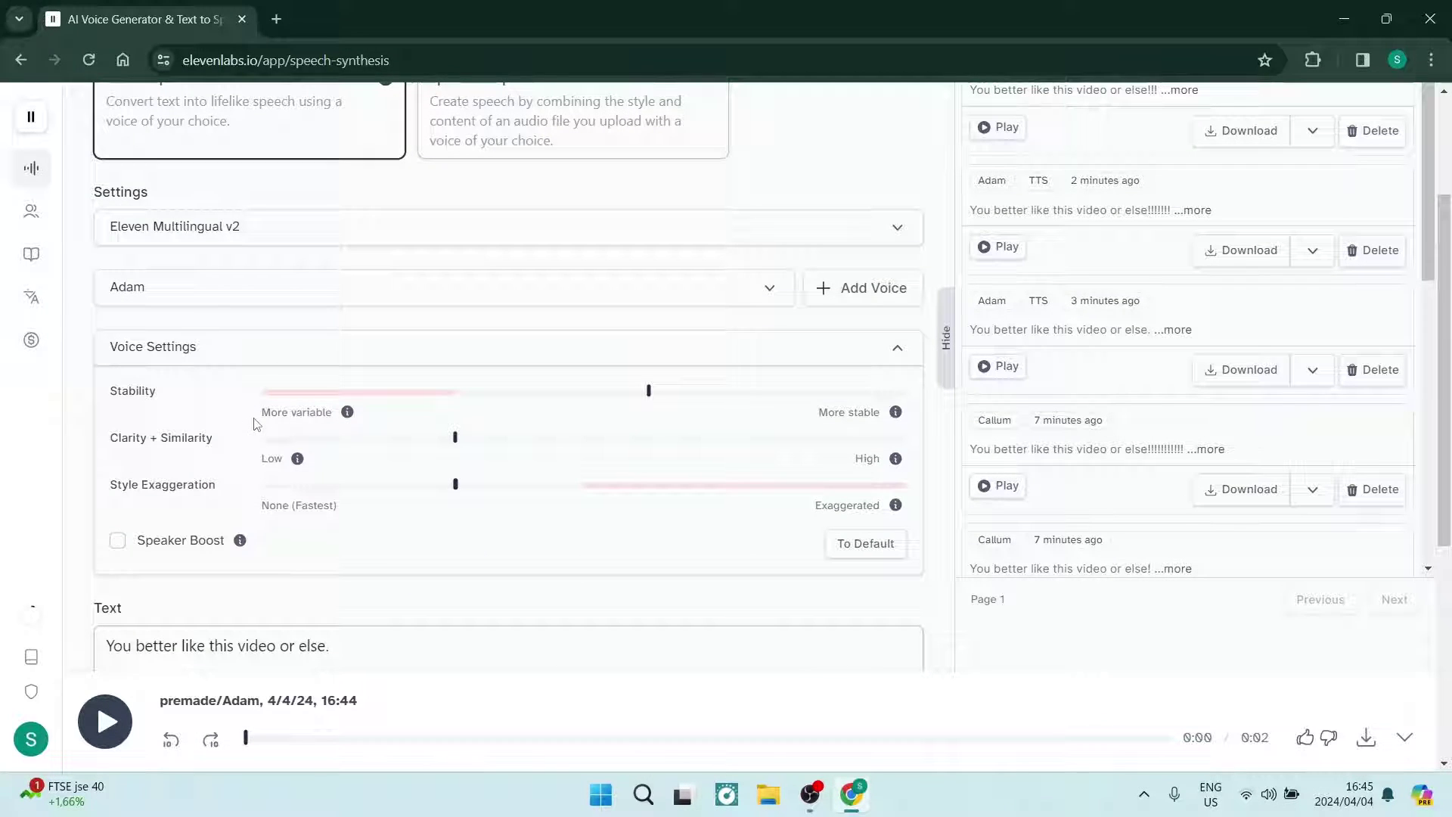
left_click(757, 291)
scroll(491, 586, "down", 5)
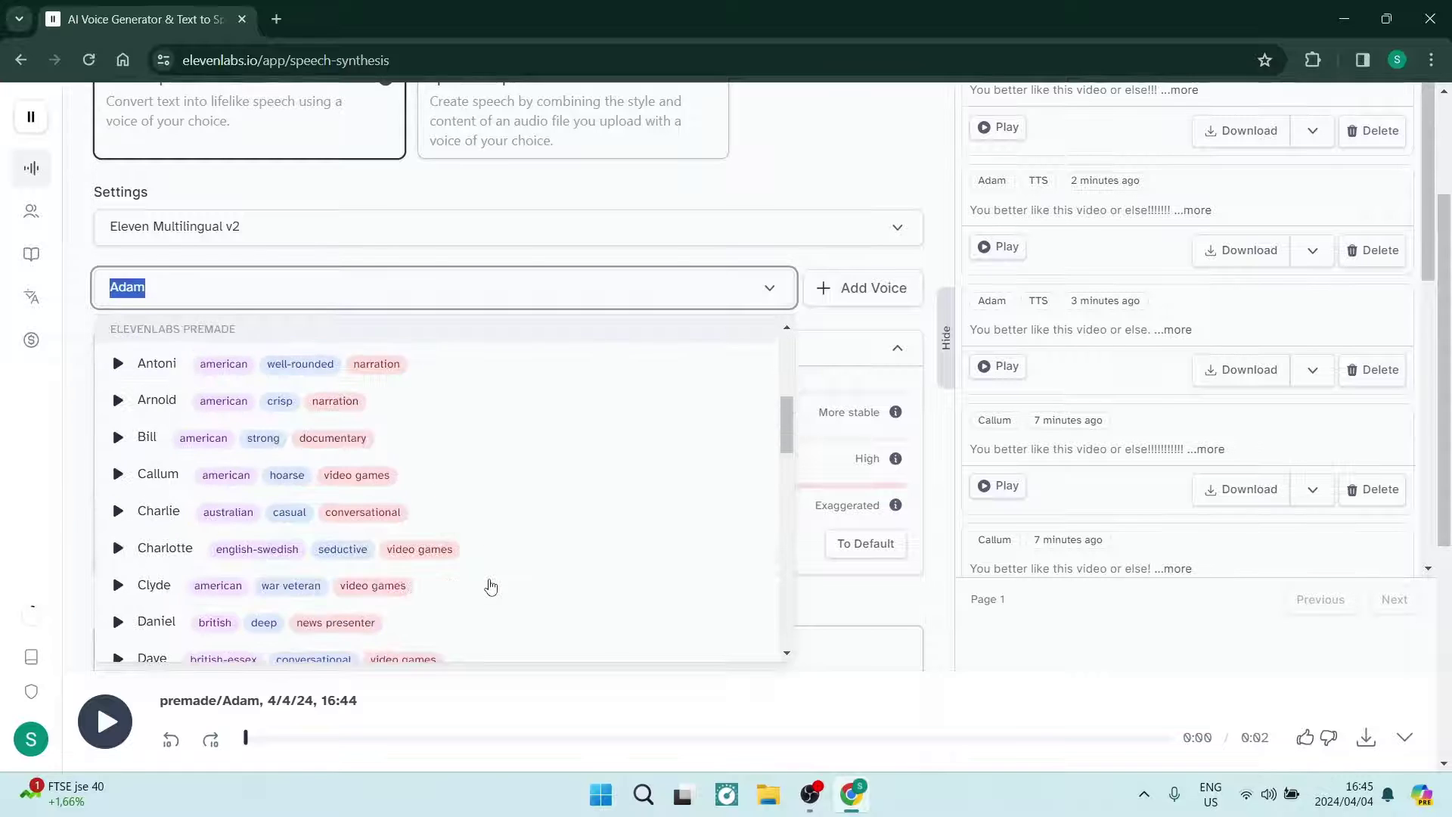
scroll(491, 586, "up", 5)
scroll(762, 376, "up", 3)
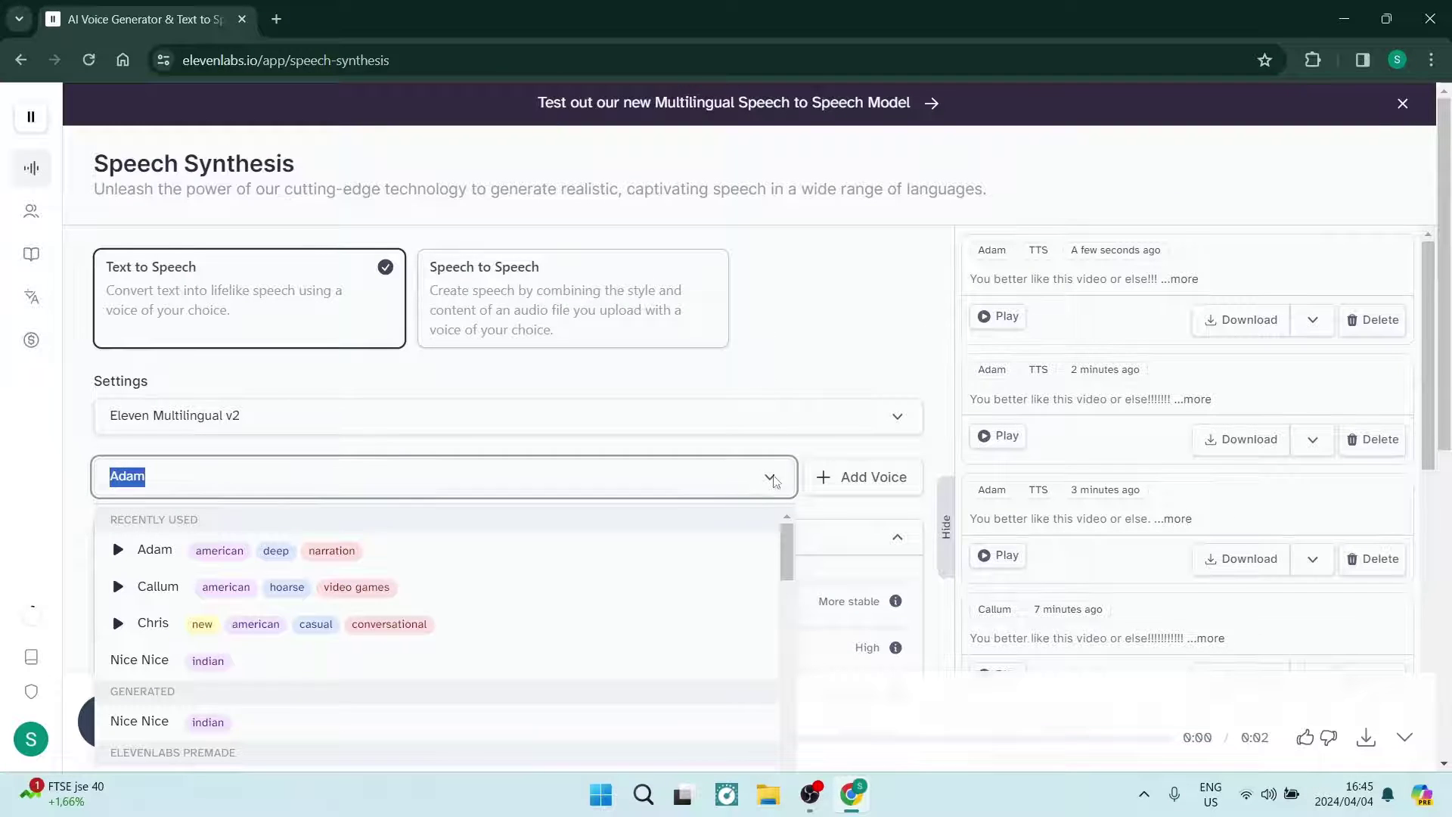
left_click(608, 475)
scroll(608, 474, "down", 2)
left_click(509, 382)
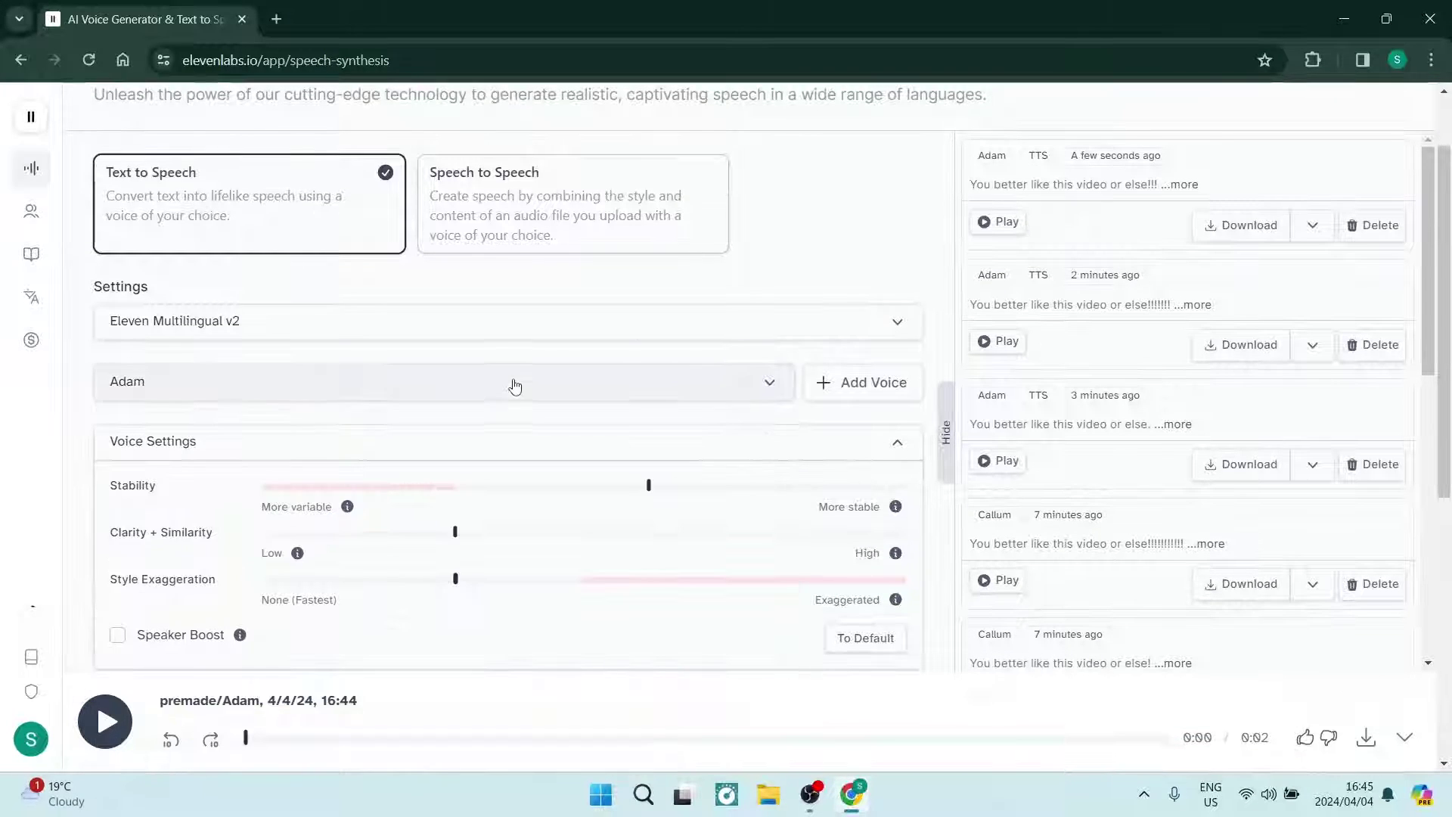
Step: Generate a 0:03 clip of 'You better like this video, or else.' with Style Exaggeration maxed
scroll(514, 386, "down", 2)
scroll(514, 386, "down", 1)
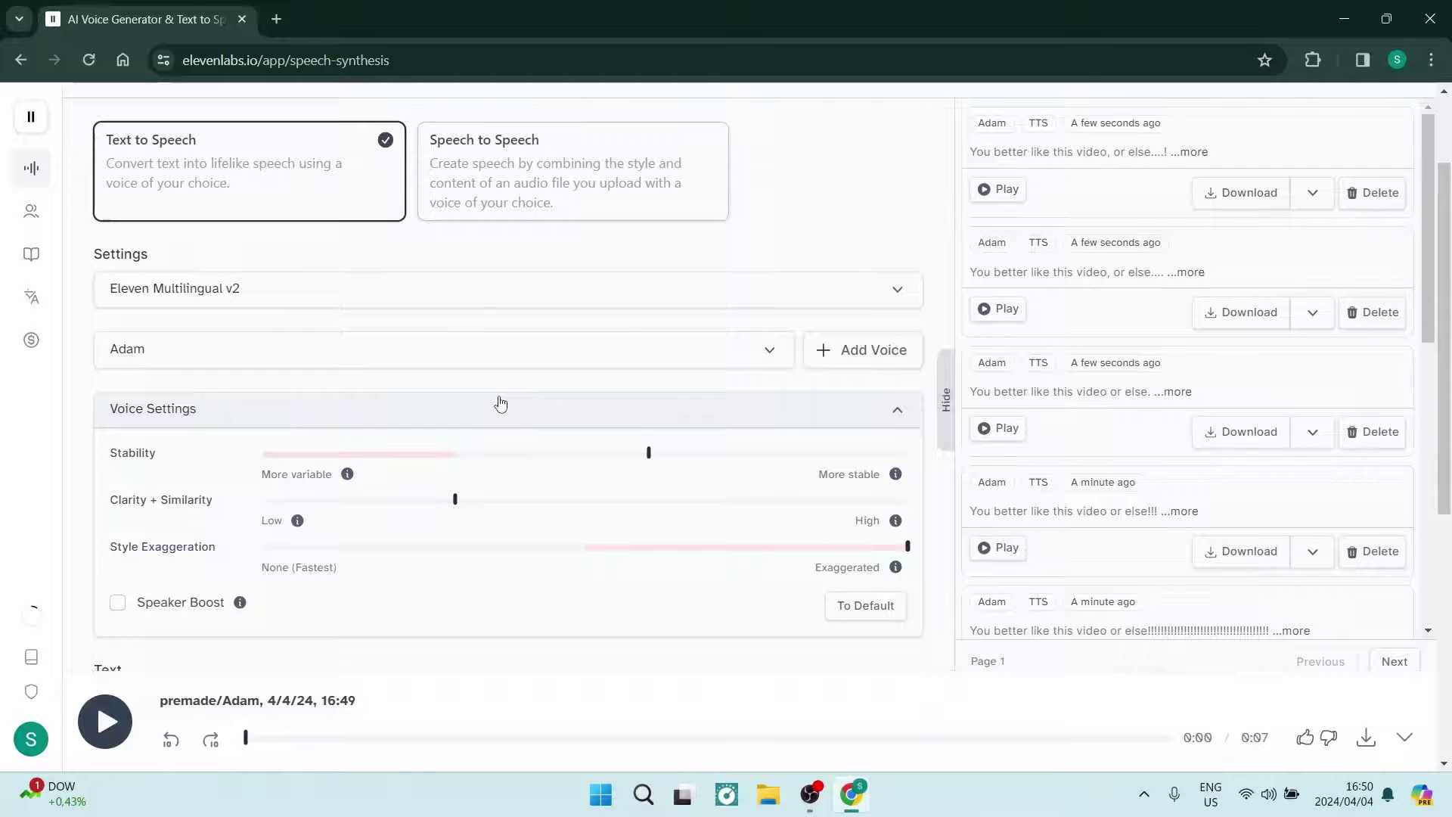
scroll(499, 405, "down", 4)
scroll(500, 403, "down", 1)
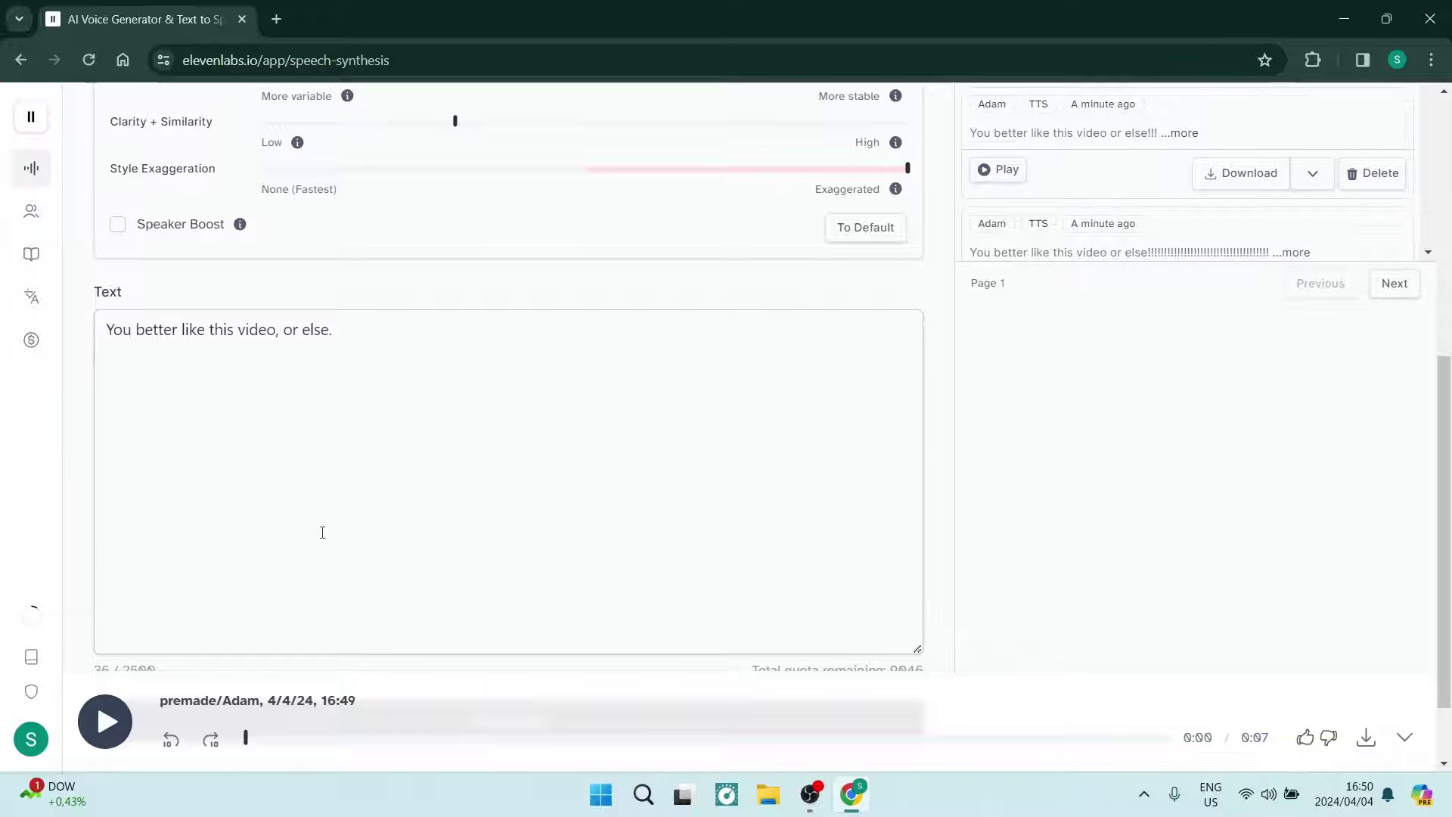
scroll(322, 532, "down", 1)
scroll(323, 511, "up", 3)
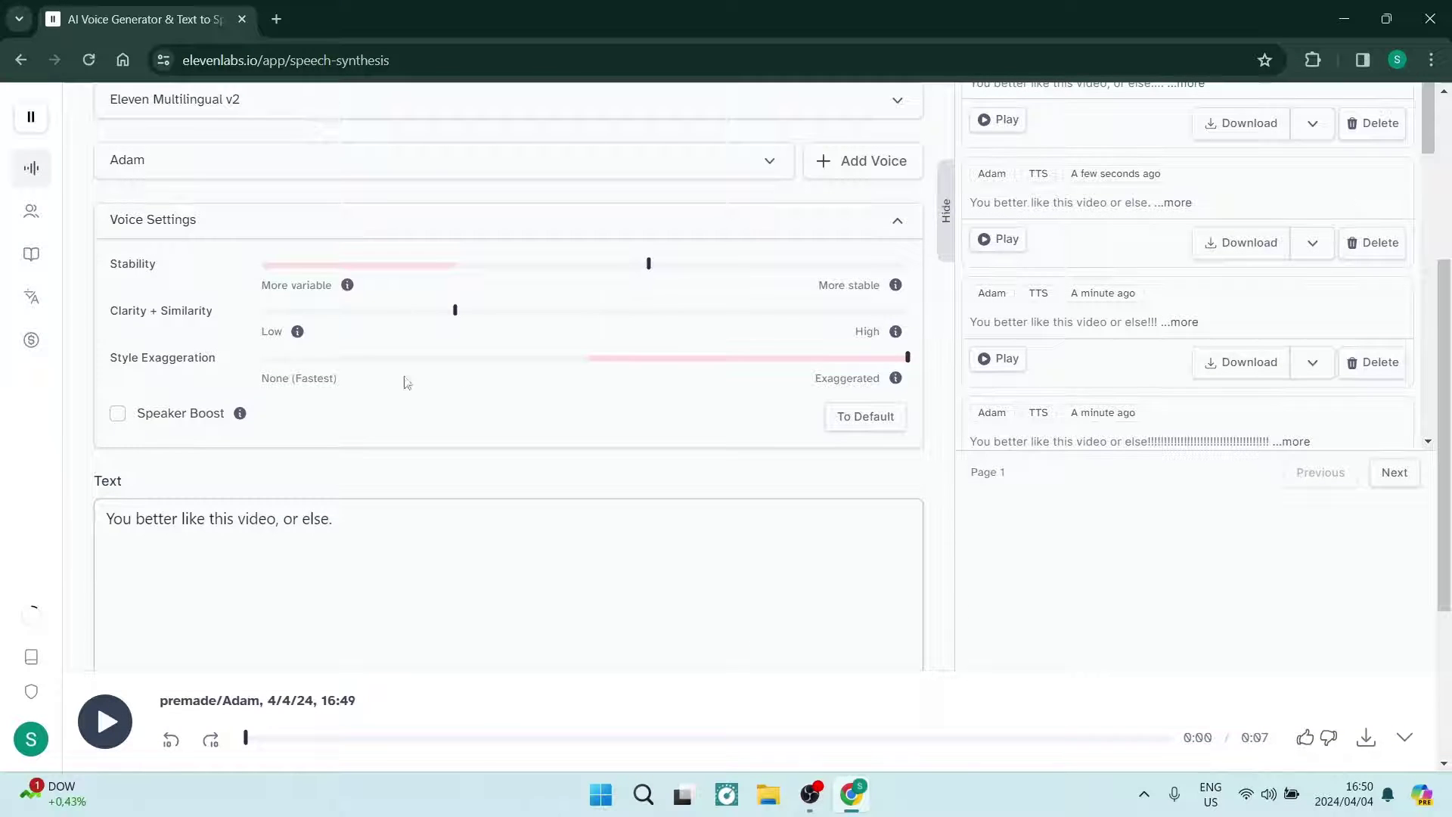
scroll(411, 408, "down", 3)
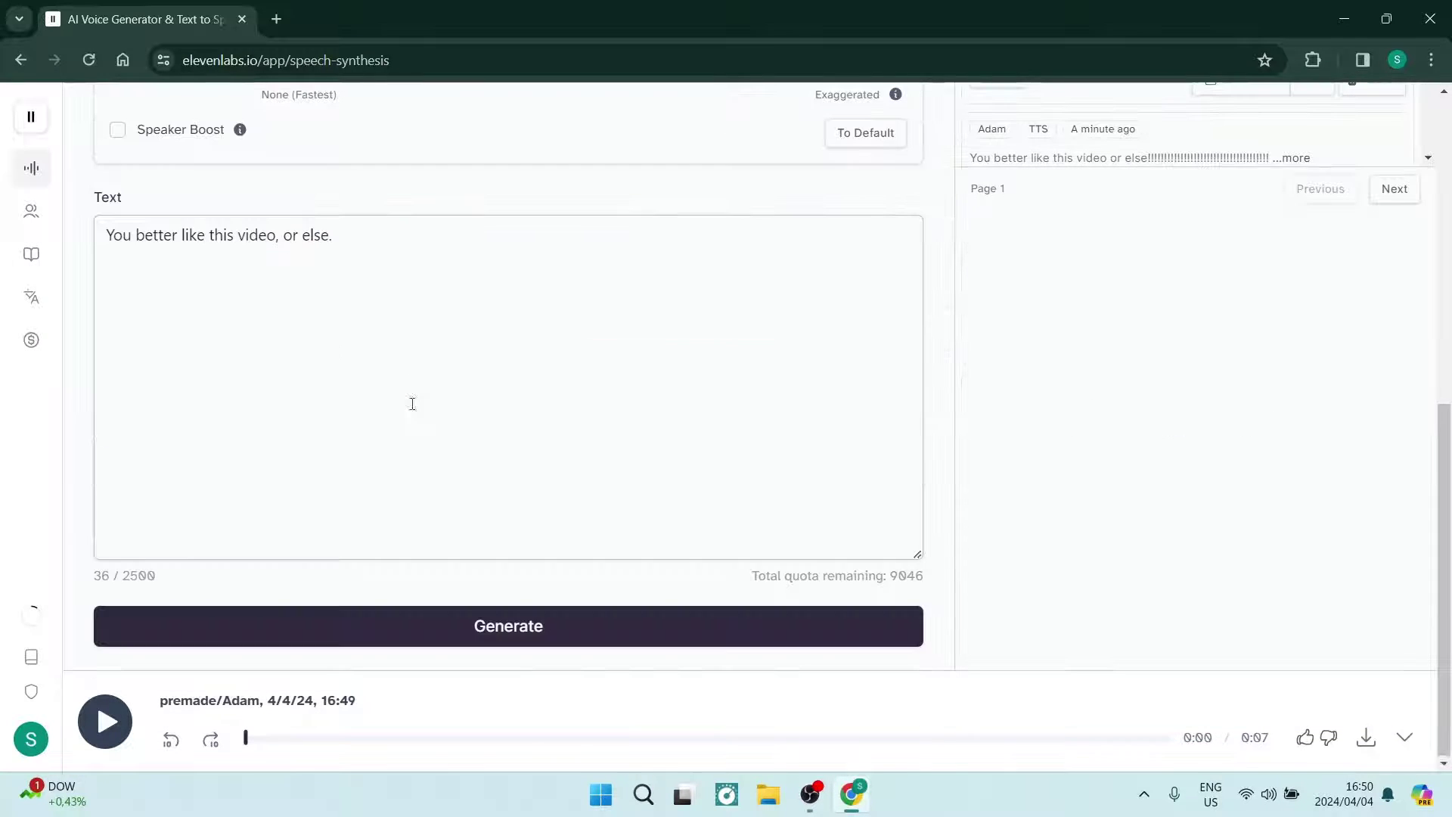
left_click(265, 624)
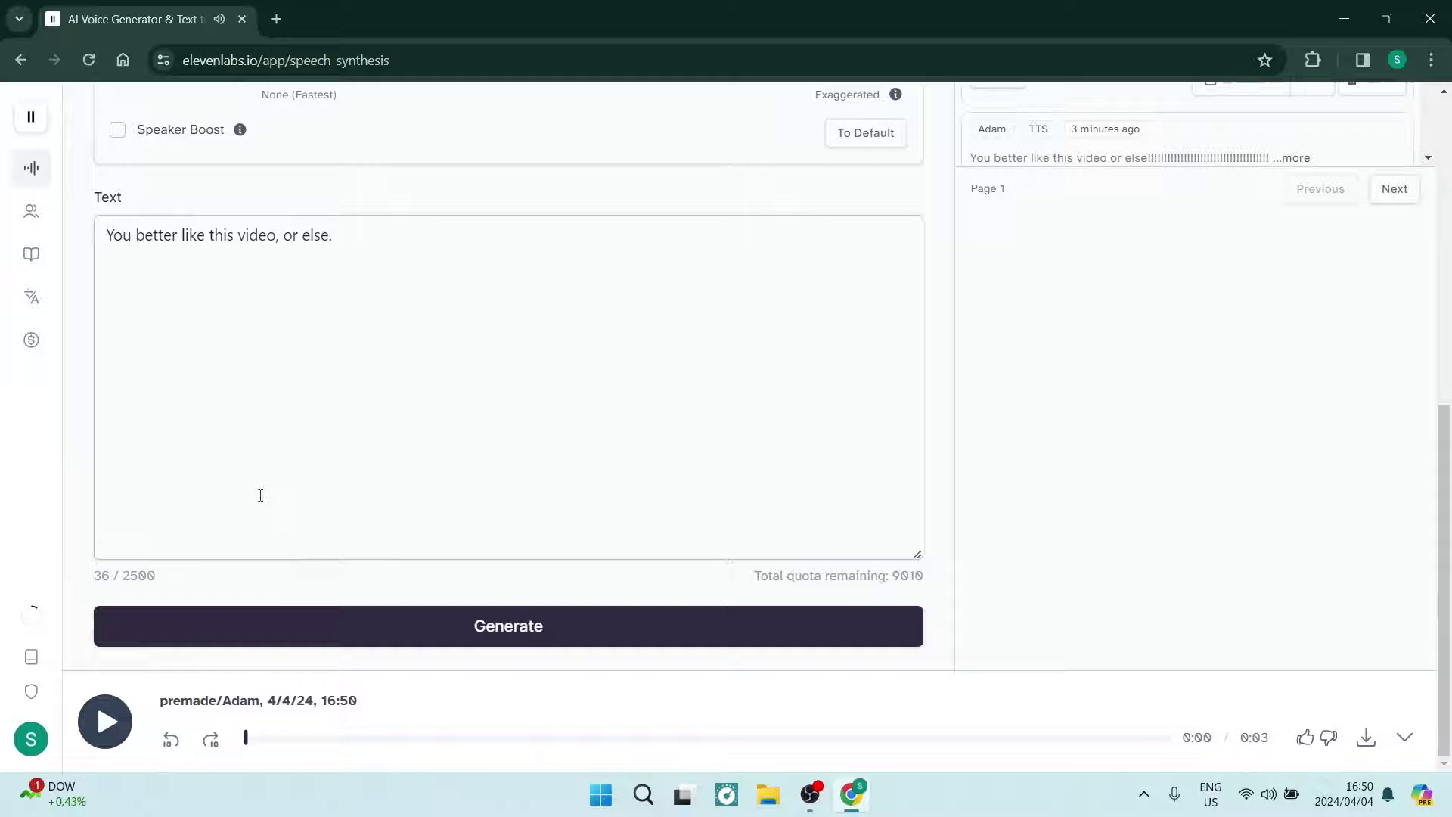
Step: Edit the line to 'You better like this video or else!!!' and generate a 0:02 clip
left_click(284, 254)
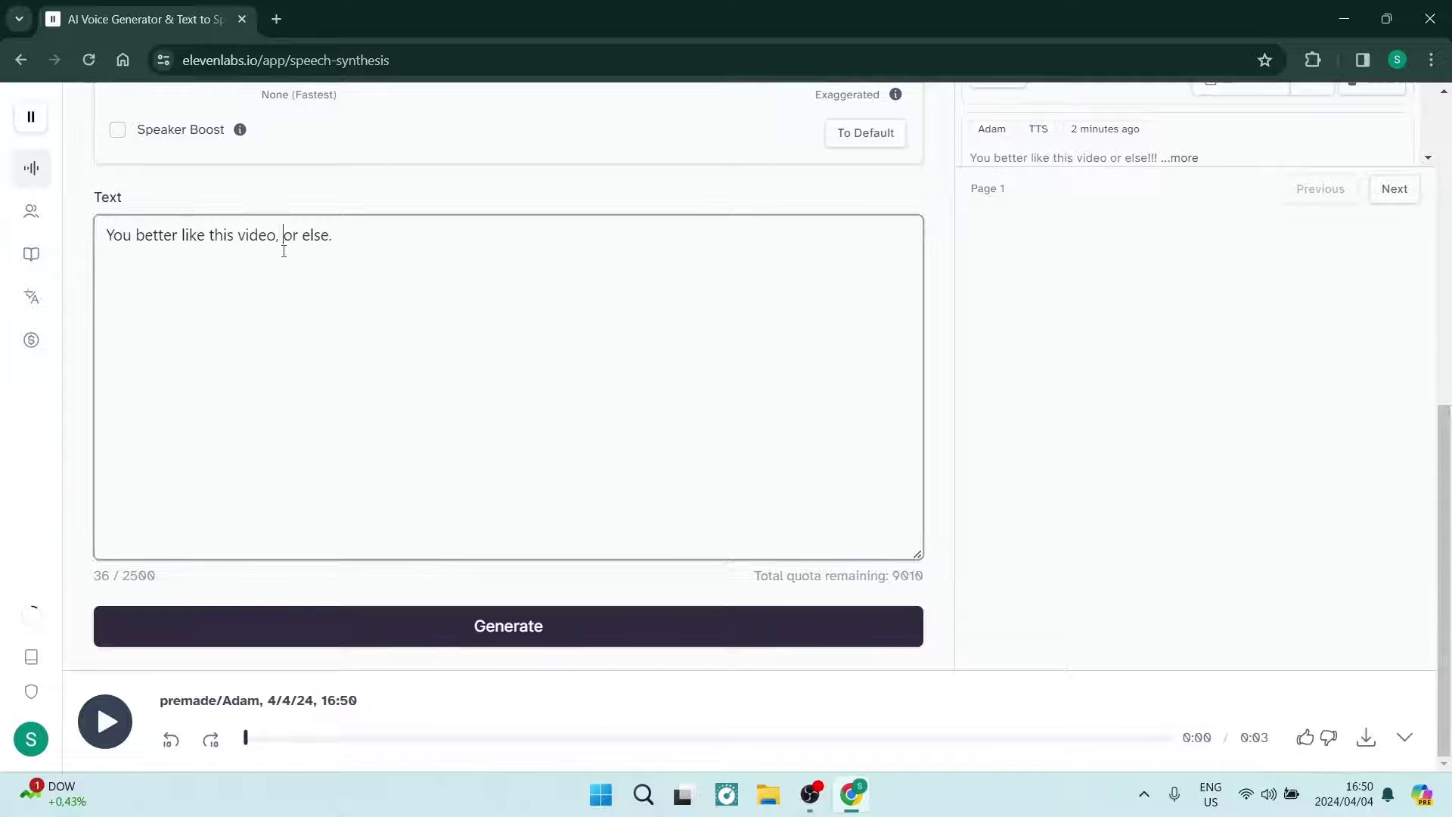
key("BackSpace")
key("BackSpace")
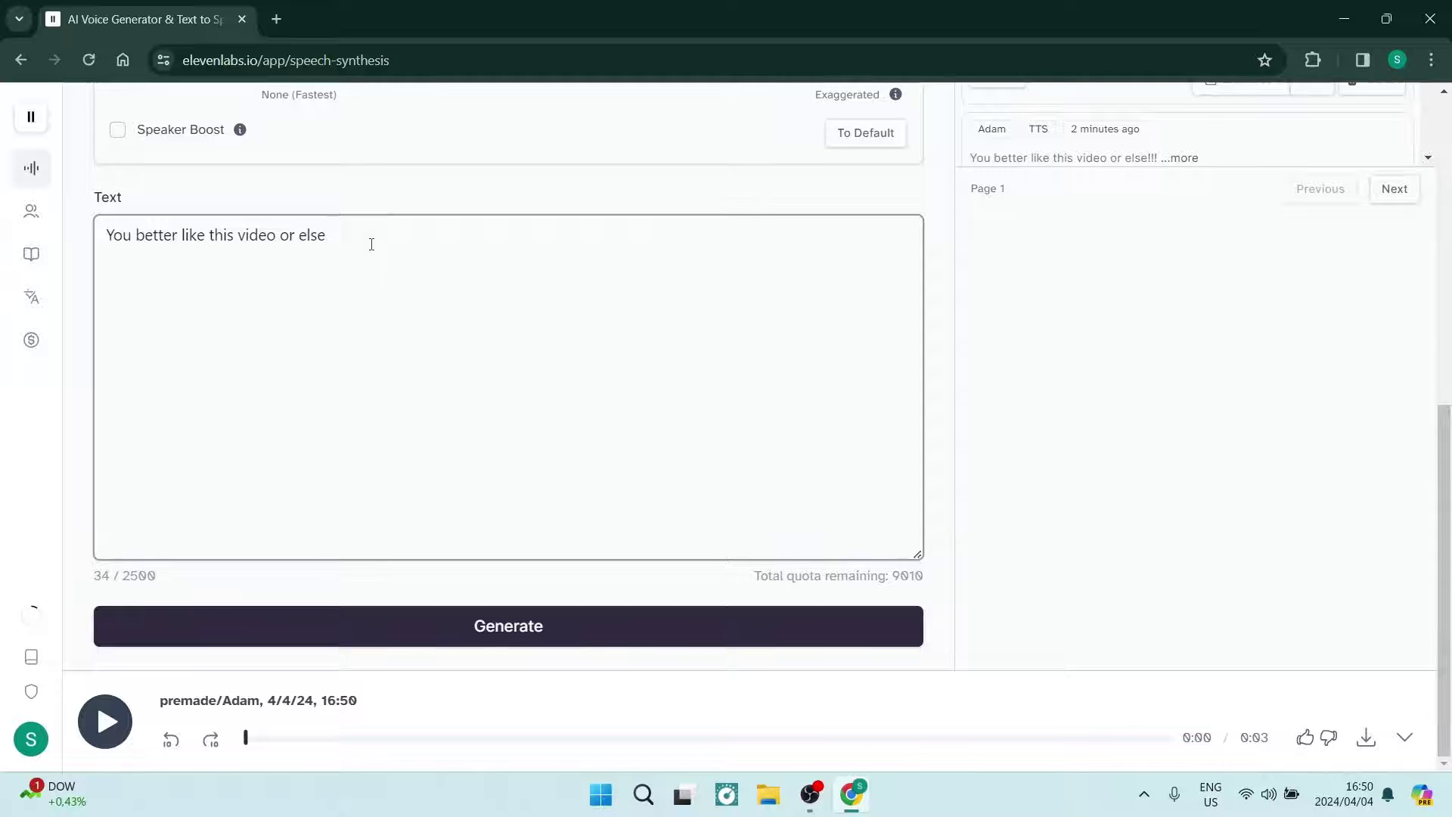
type("!!!")
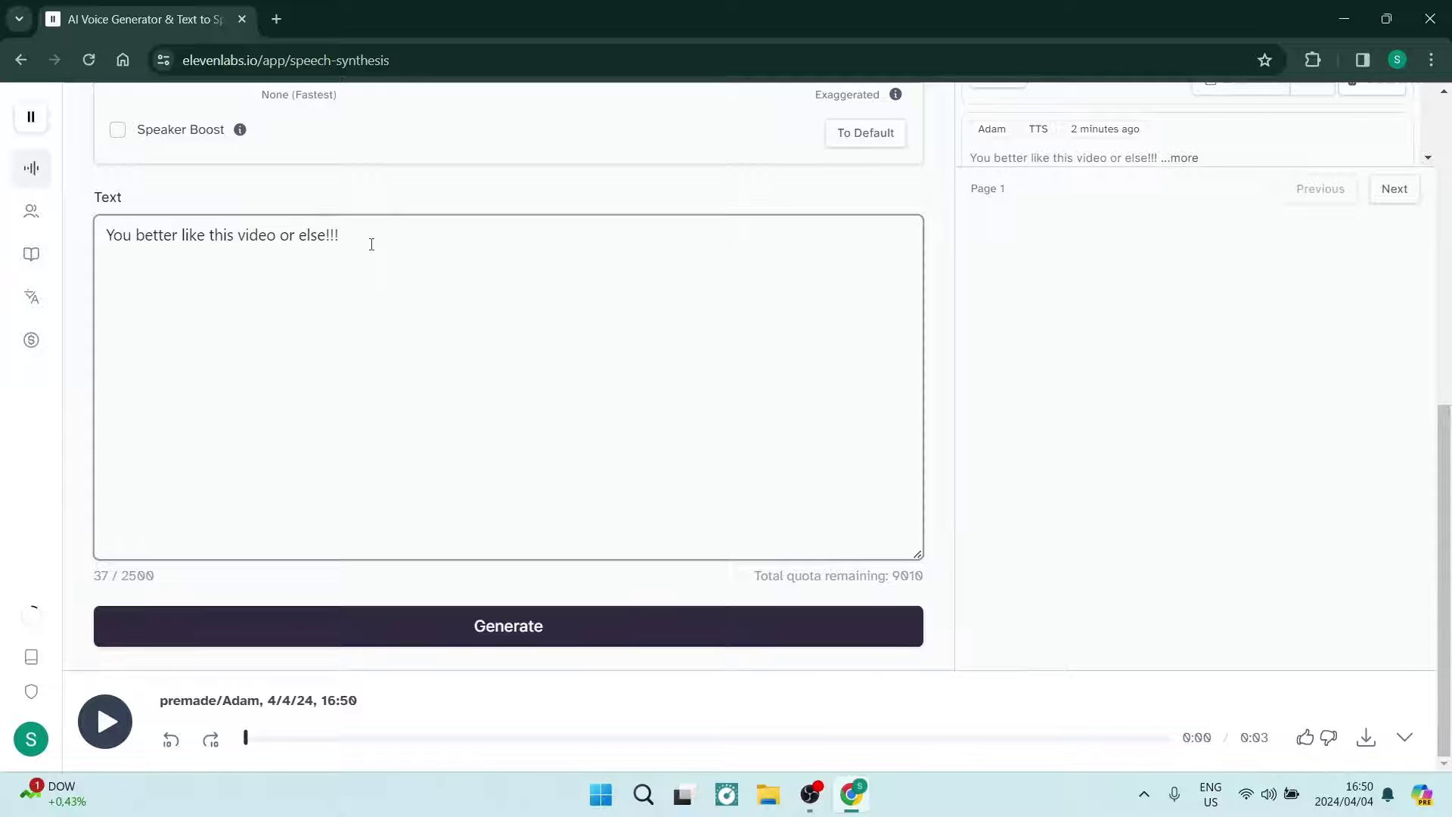
left_click(316, 614)
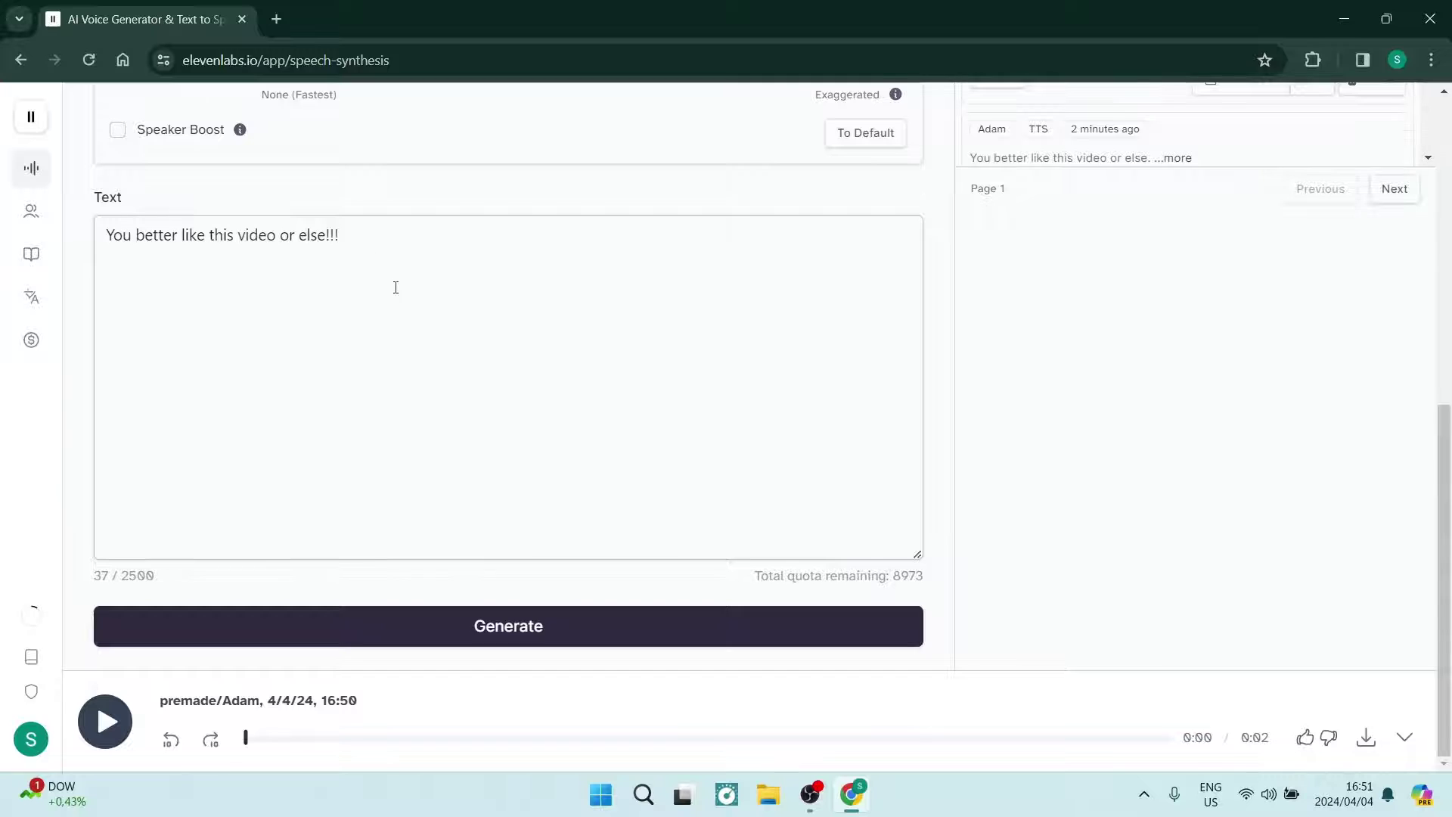
Step: Drop Stability from 60% to about 35% and generate another 0:02 clip
scroll(395, 287, "up", 2)
scroll(395, 288, "up", 3)
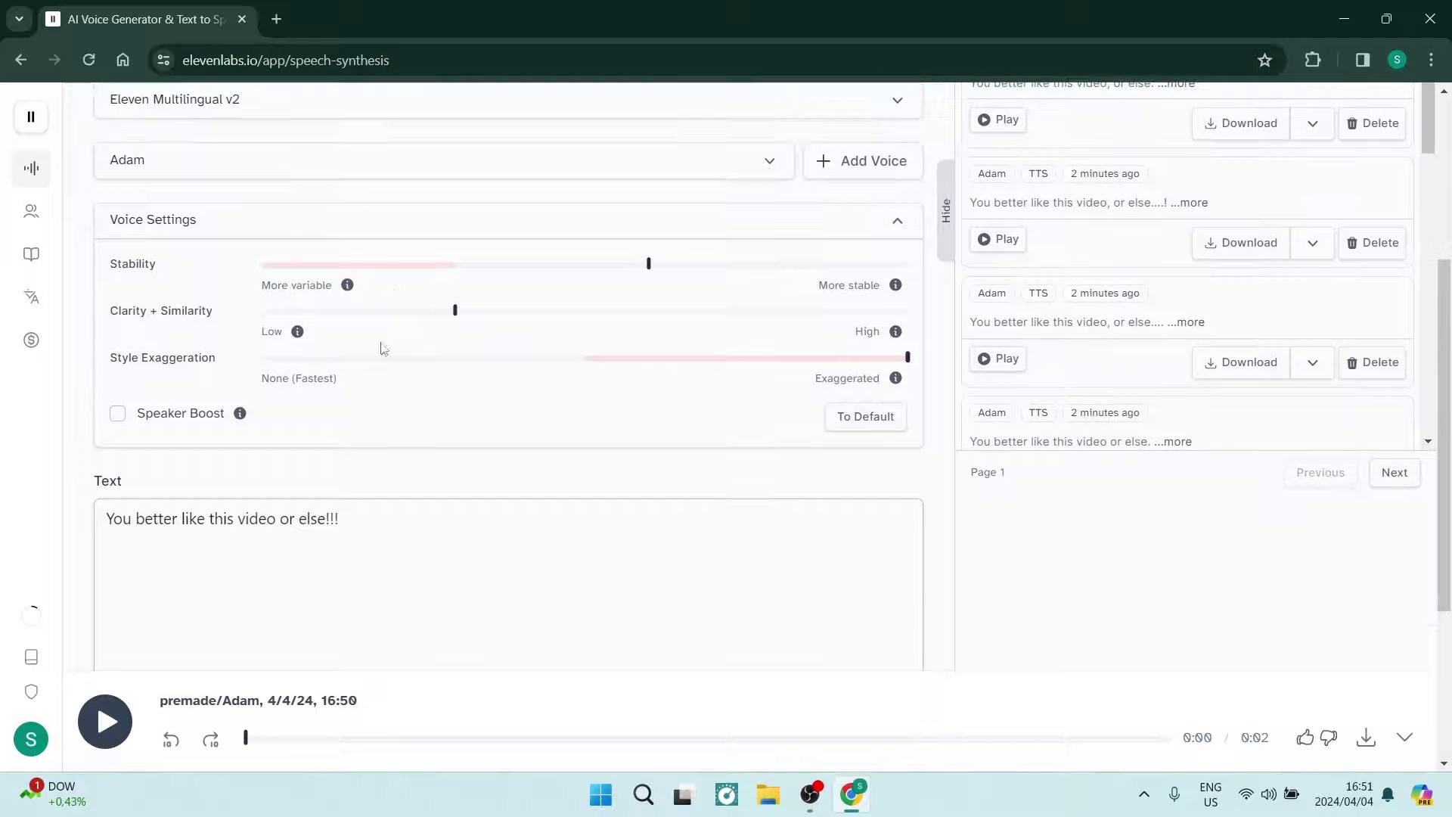
mouse_move(648, 272)
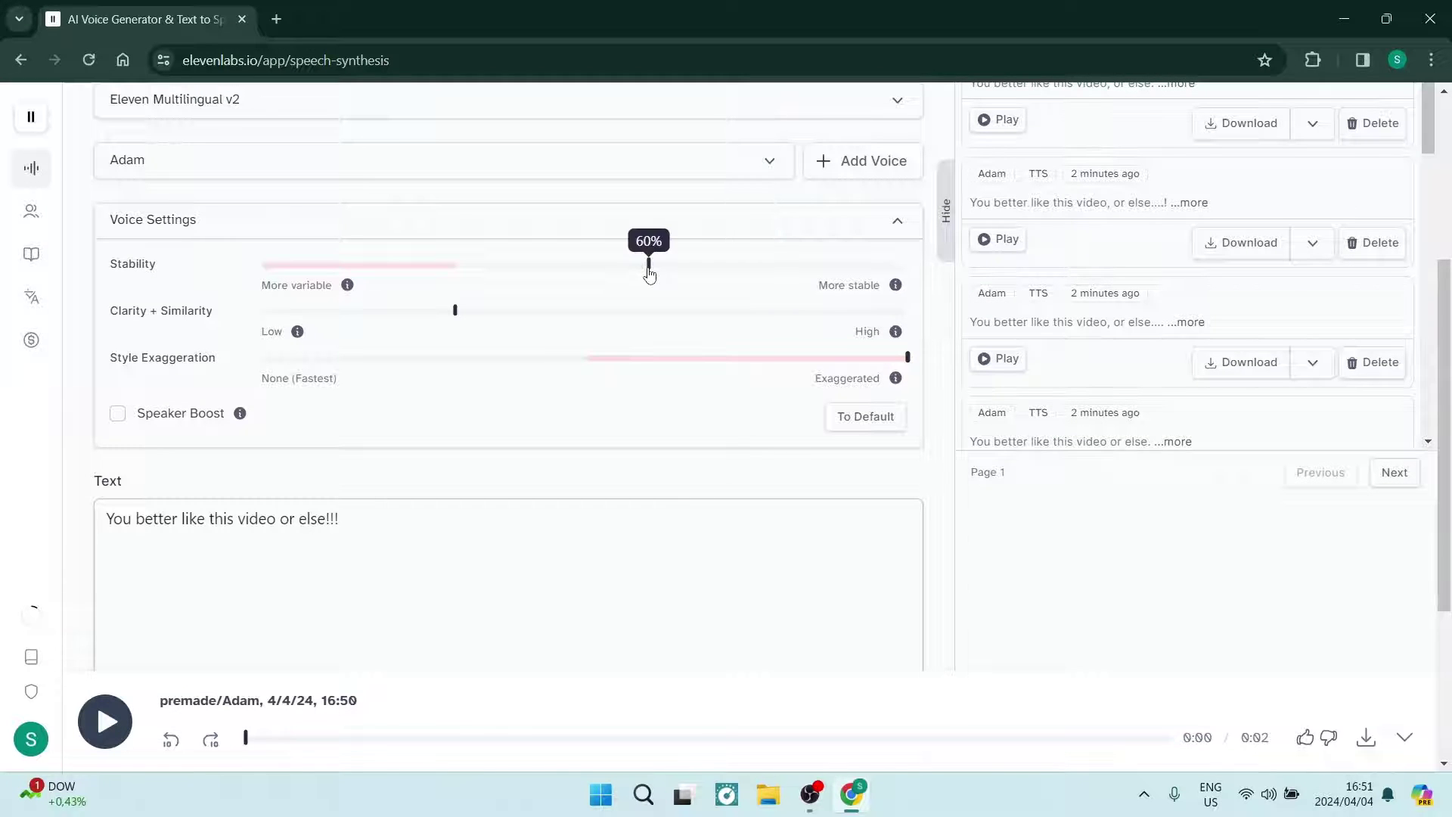
left_click_drag(648, 272, 489, 282)
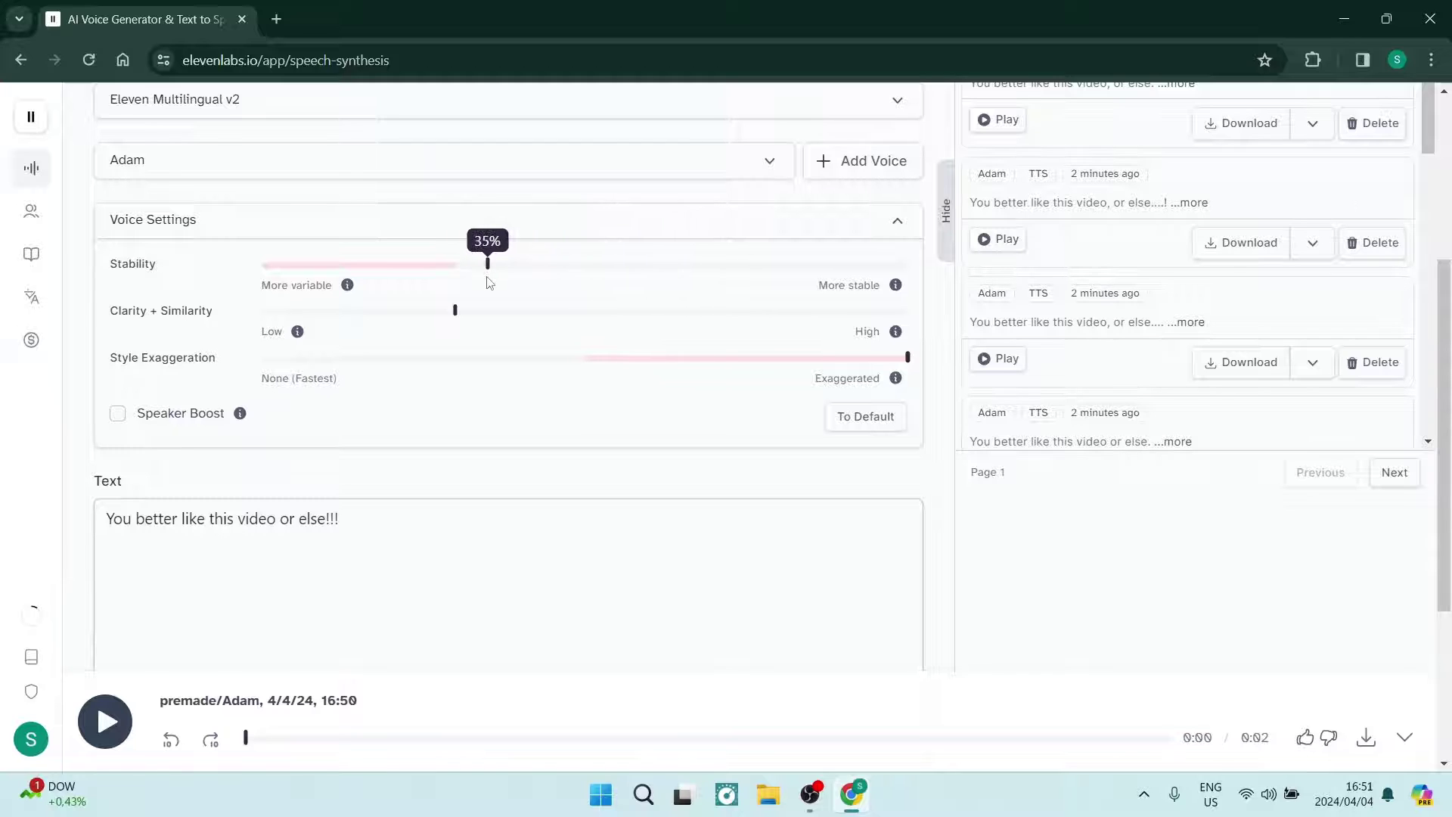
key("Left")
key("Left")
key("Left")
key("Left")
key("Left")
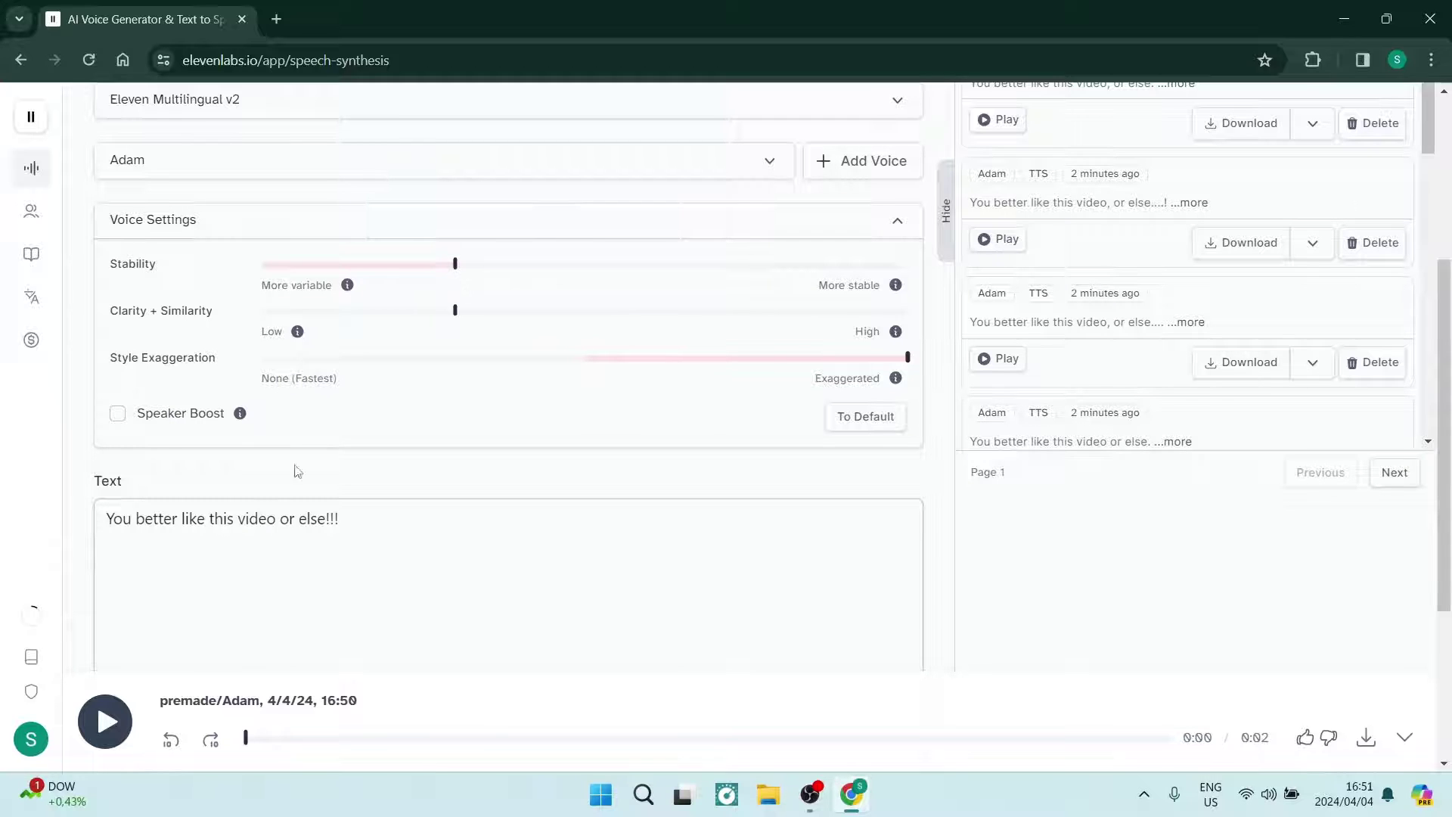
scroll(244, 534, "down", 1)
scroll(244, 534, "down", 3)
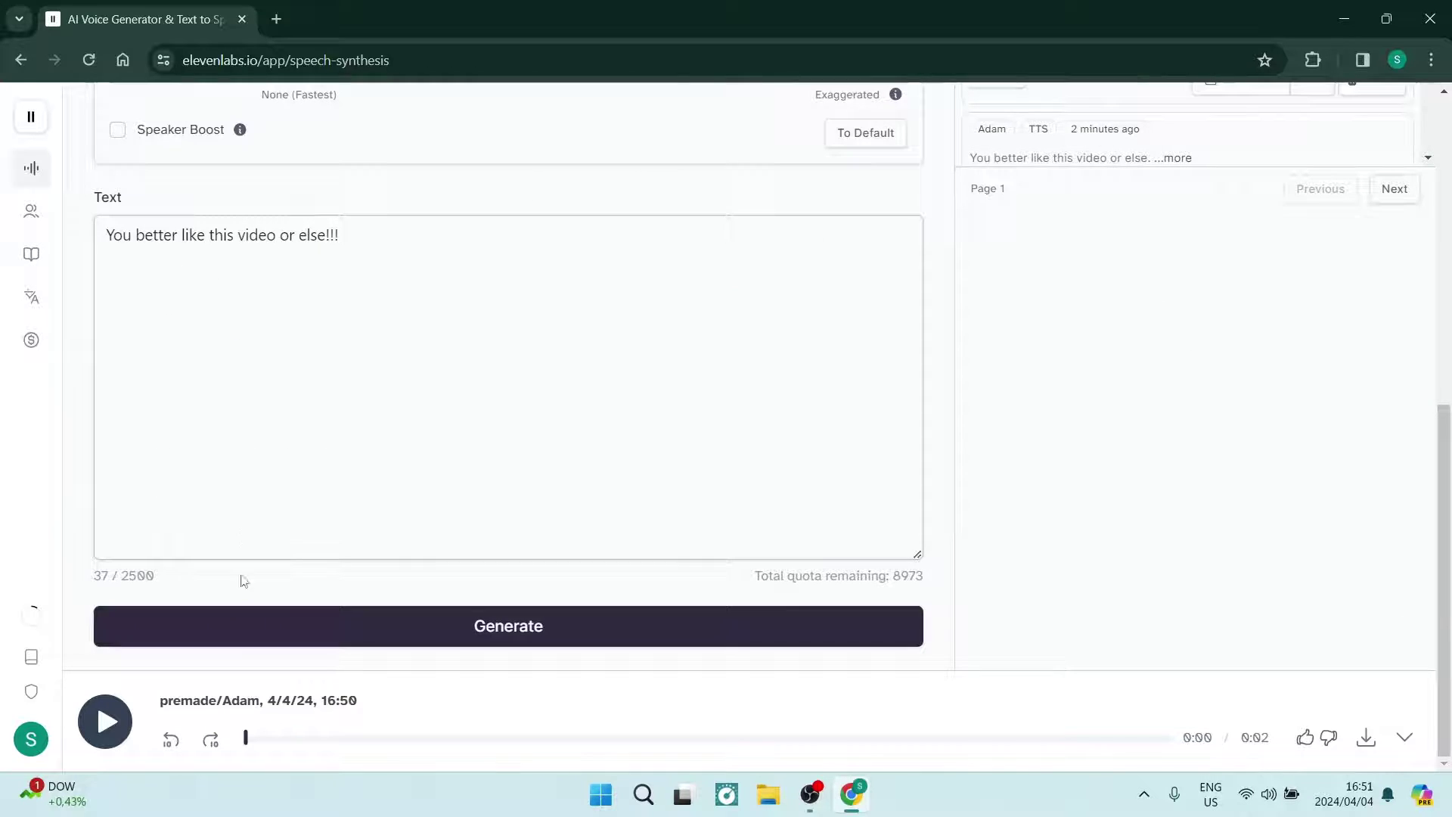
left_click(255, 626)
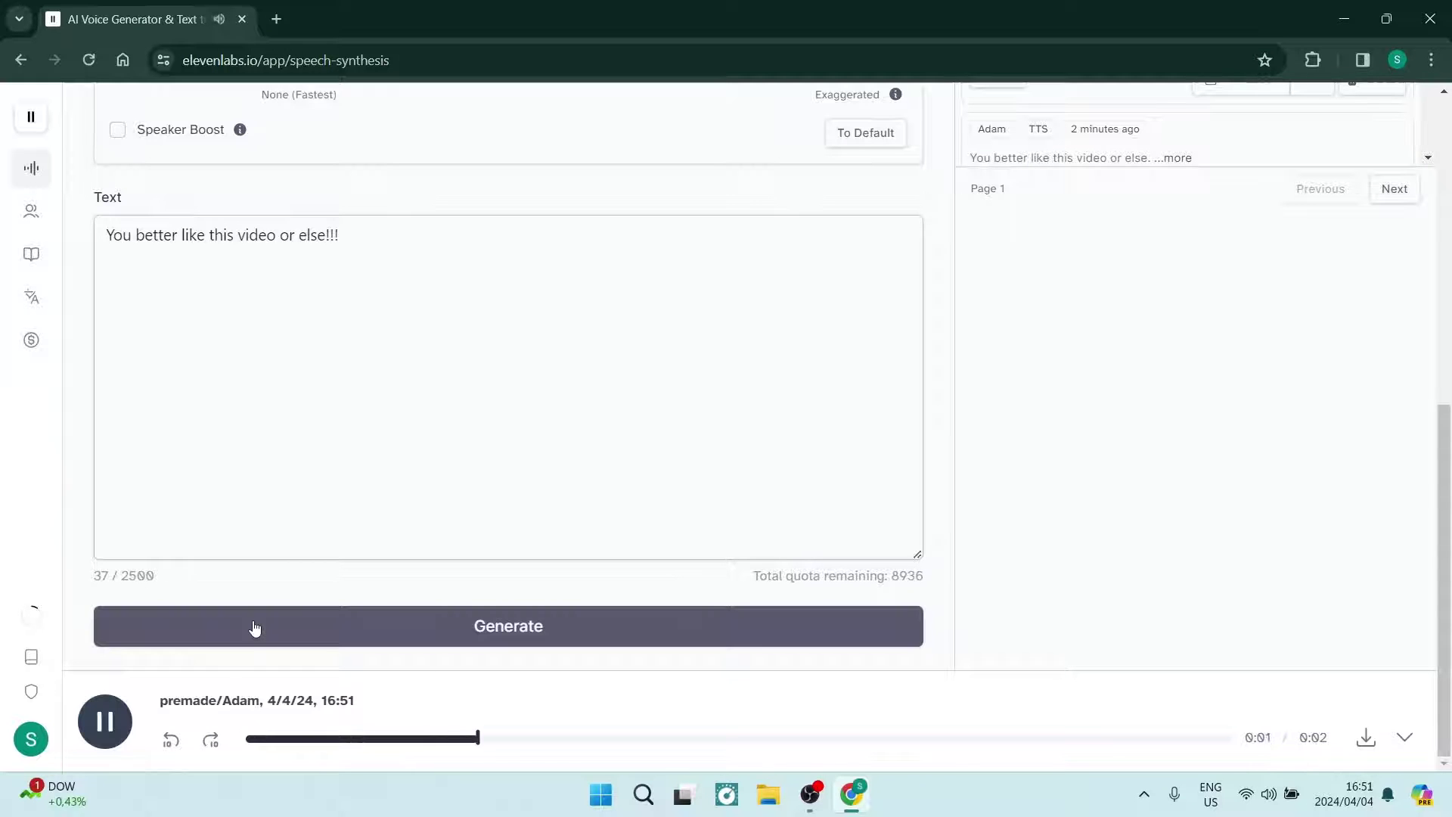
scroll(444, 507, "up", 5)
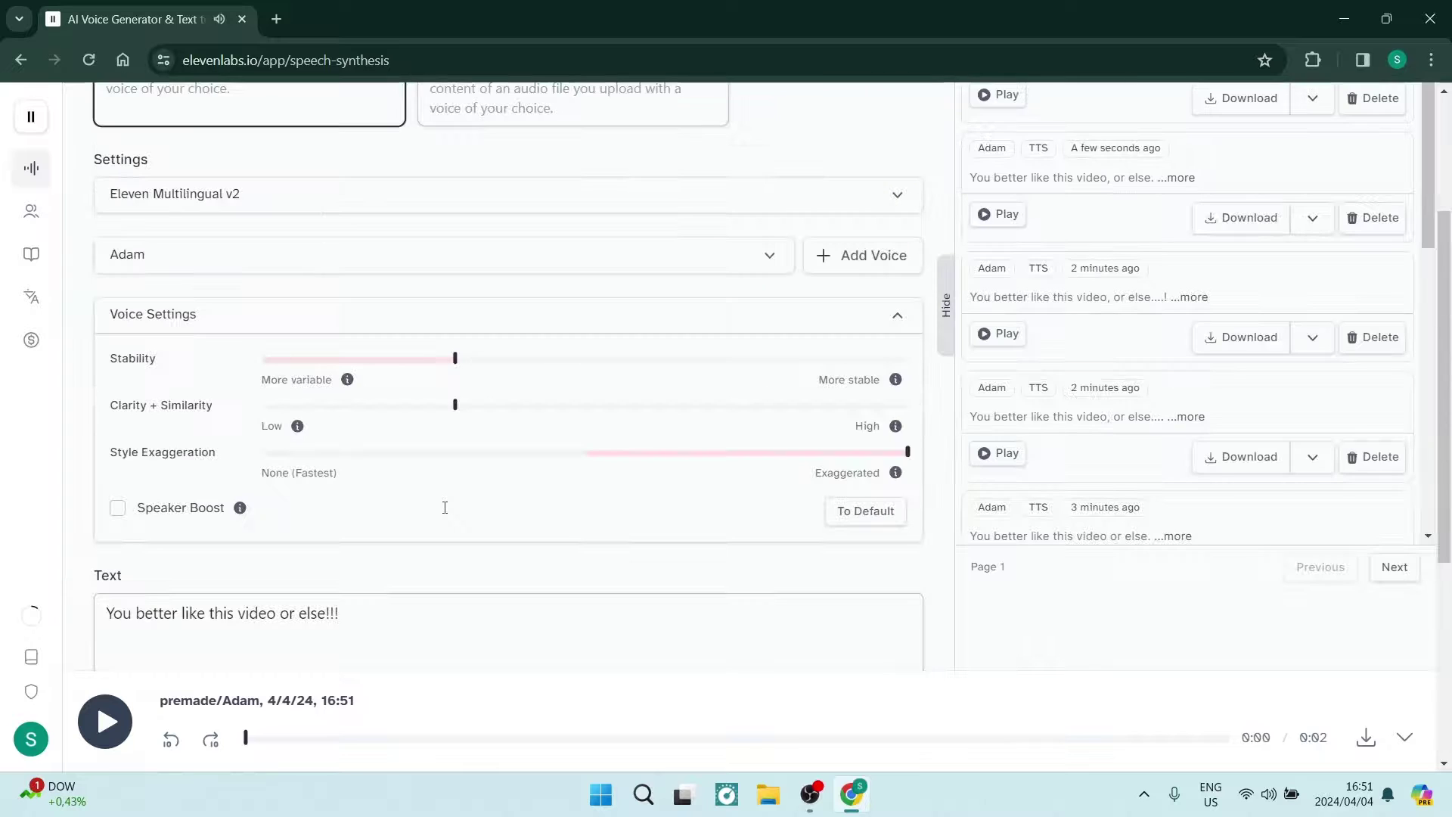
Step: Lower Stability to 17%, raise Clarity + Similarity from 30% to 82%, and regenerate the clip
left_click_drag(454, 358, 359, 360)
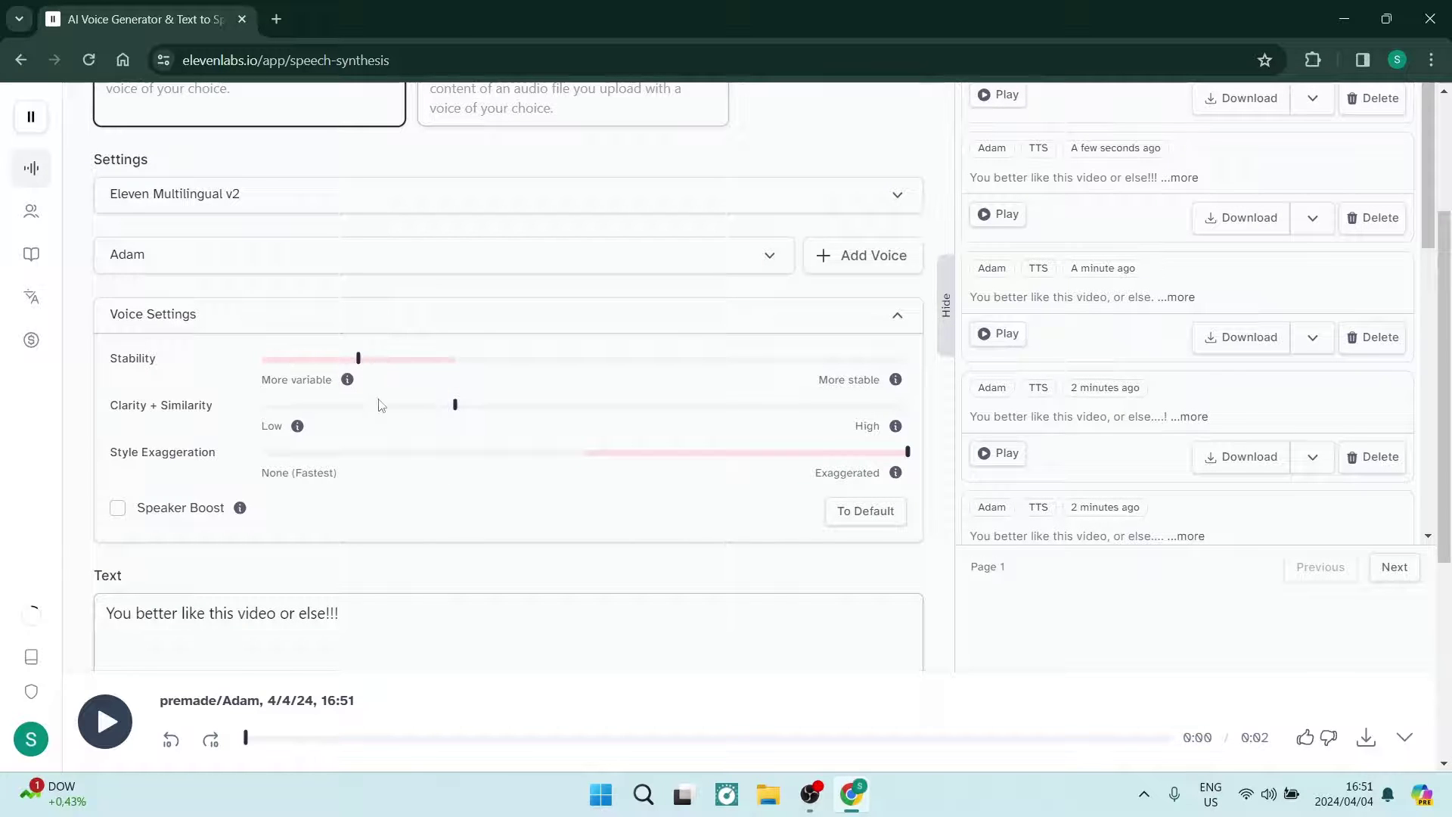
mouse_move(455, 409)
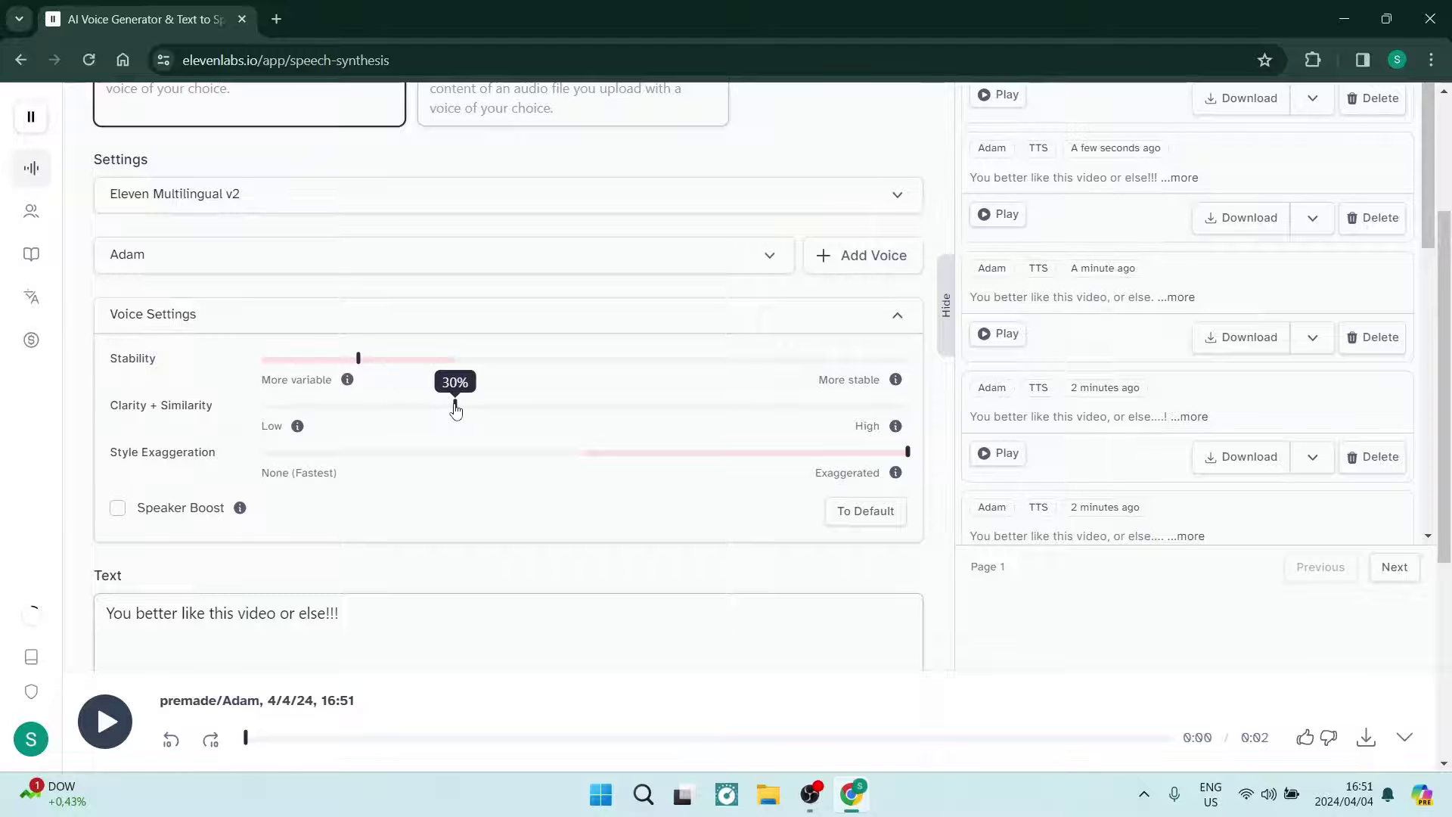
left_click_drag(458, 409, 788, 412)
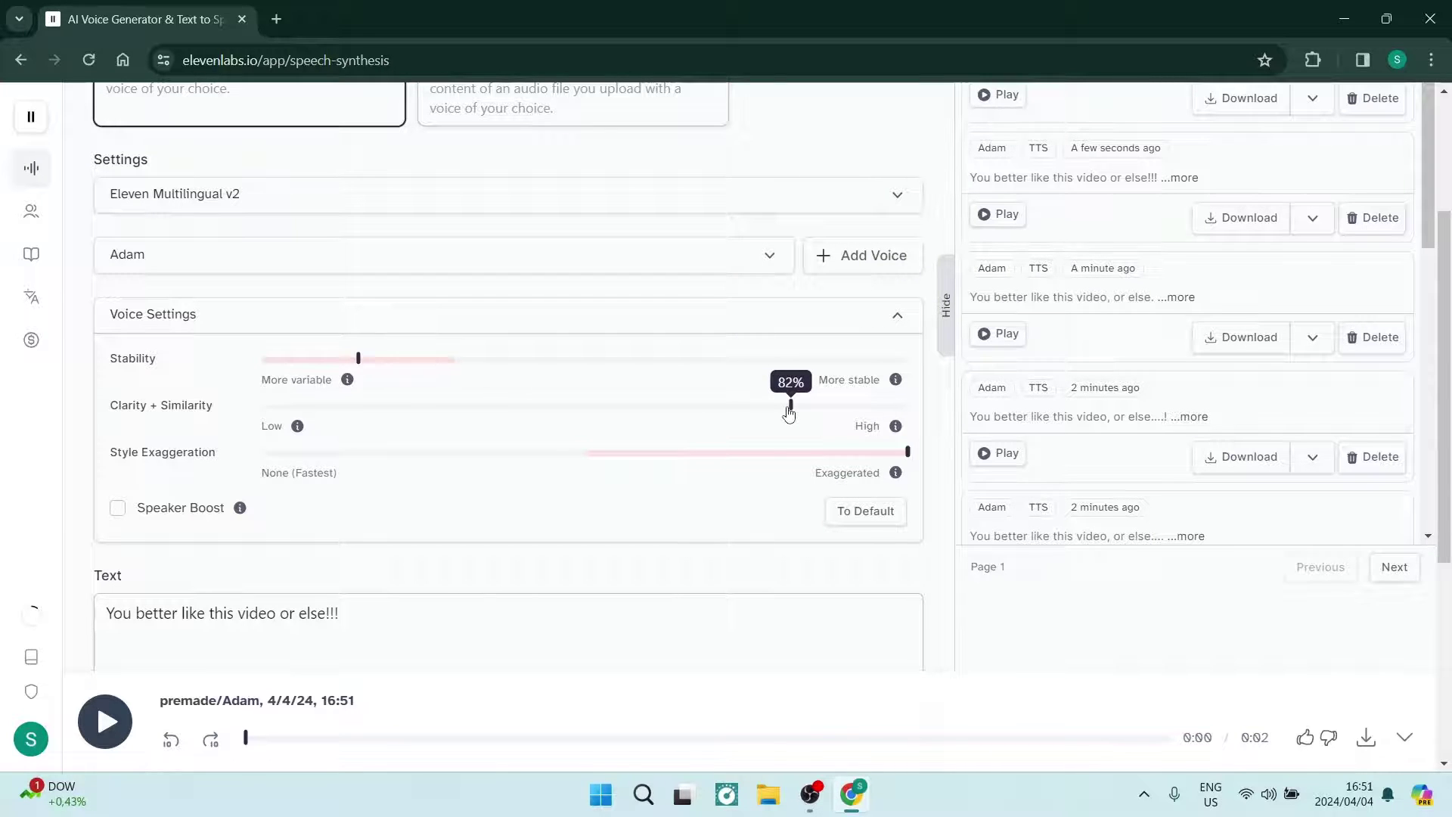
scroll(378, 544, "down", 5)
left_click(279, 624)
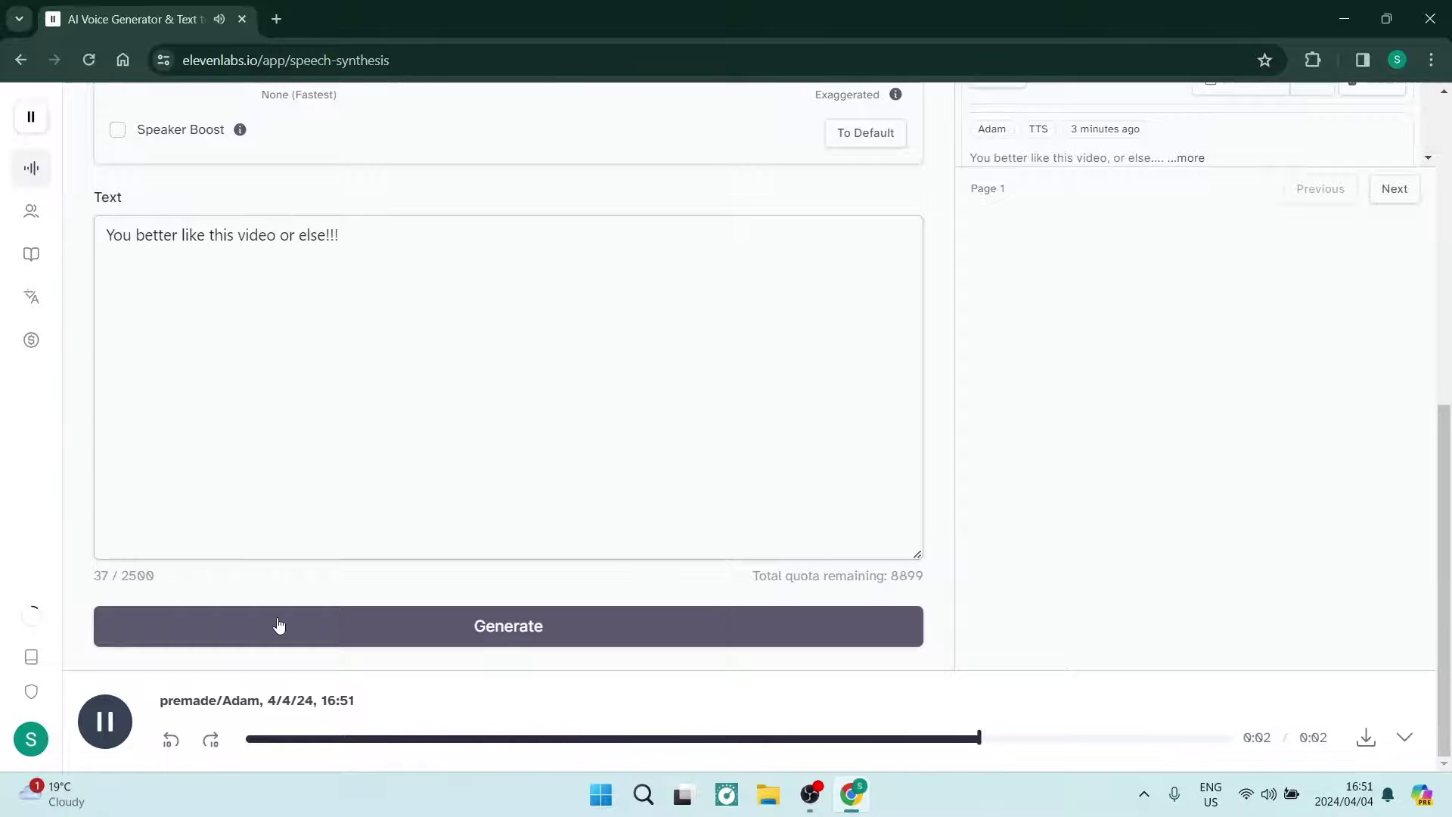
scroll(492, 454, "up", 4)
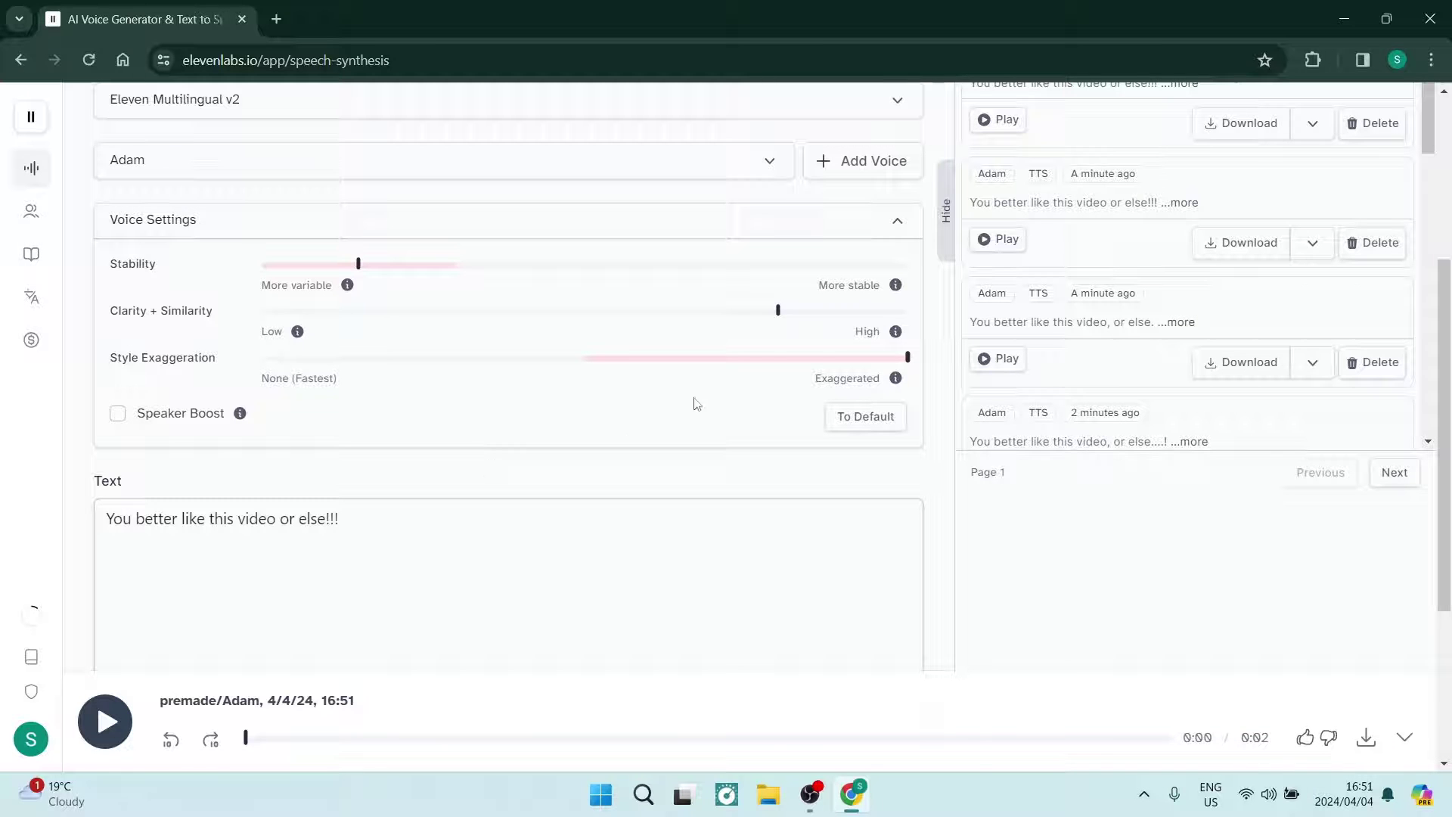
Step: Bring Style Exaggeration down from 100% to about 20% and generate a 0:03 clip
mouse_move(907, 365)
left_click_drag(907, 365, 319, 371)
key("Right")
key("Right")
key("Right")
key("Right")
key("Right")
key("Right")
key("Right")
key("Right")
key("Right")
scroll(319, 374, "down", 3)
left_click(311, 623)
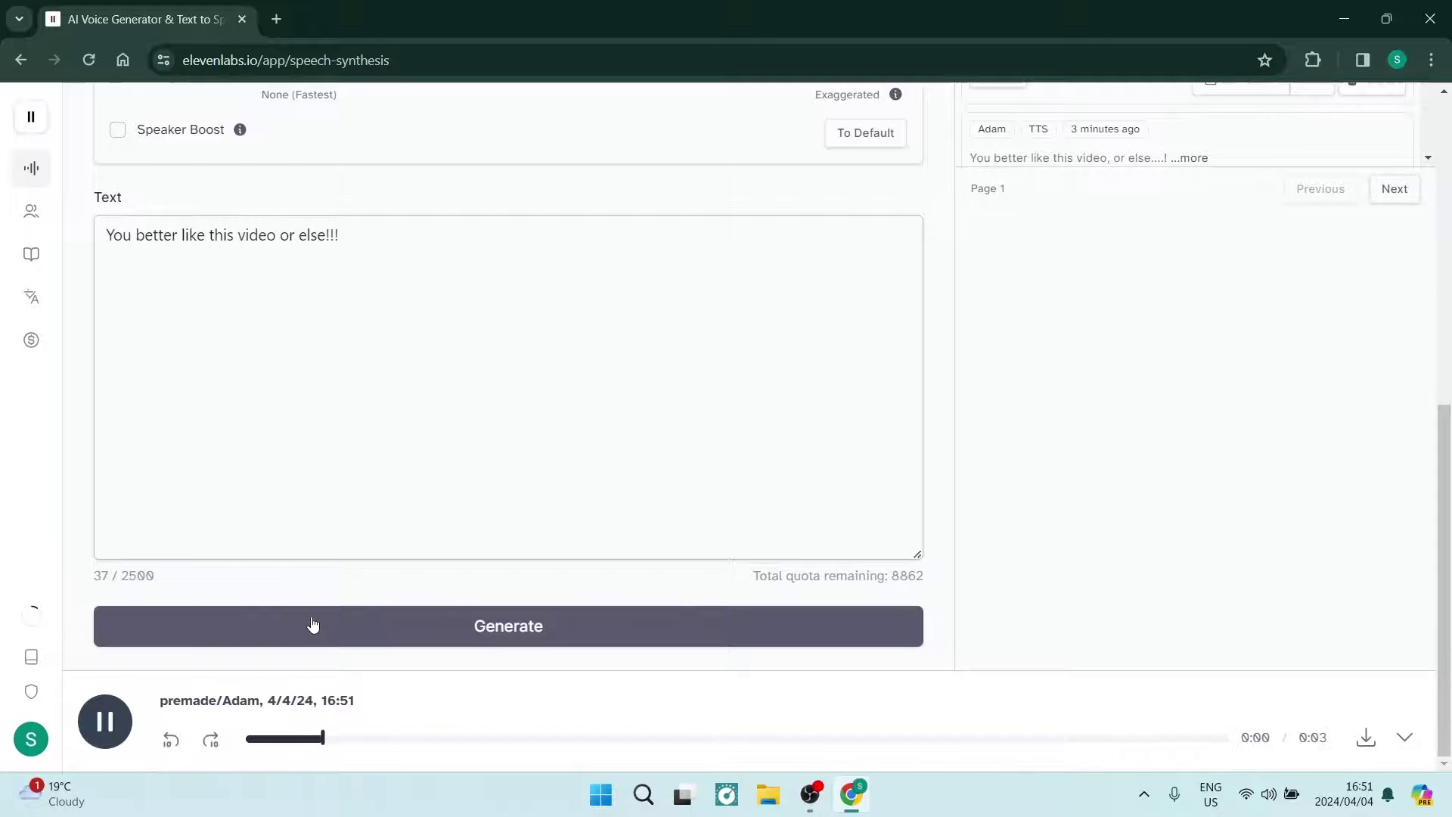
scroll(279, 480, "up", 3)
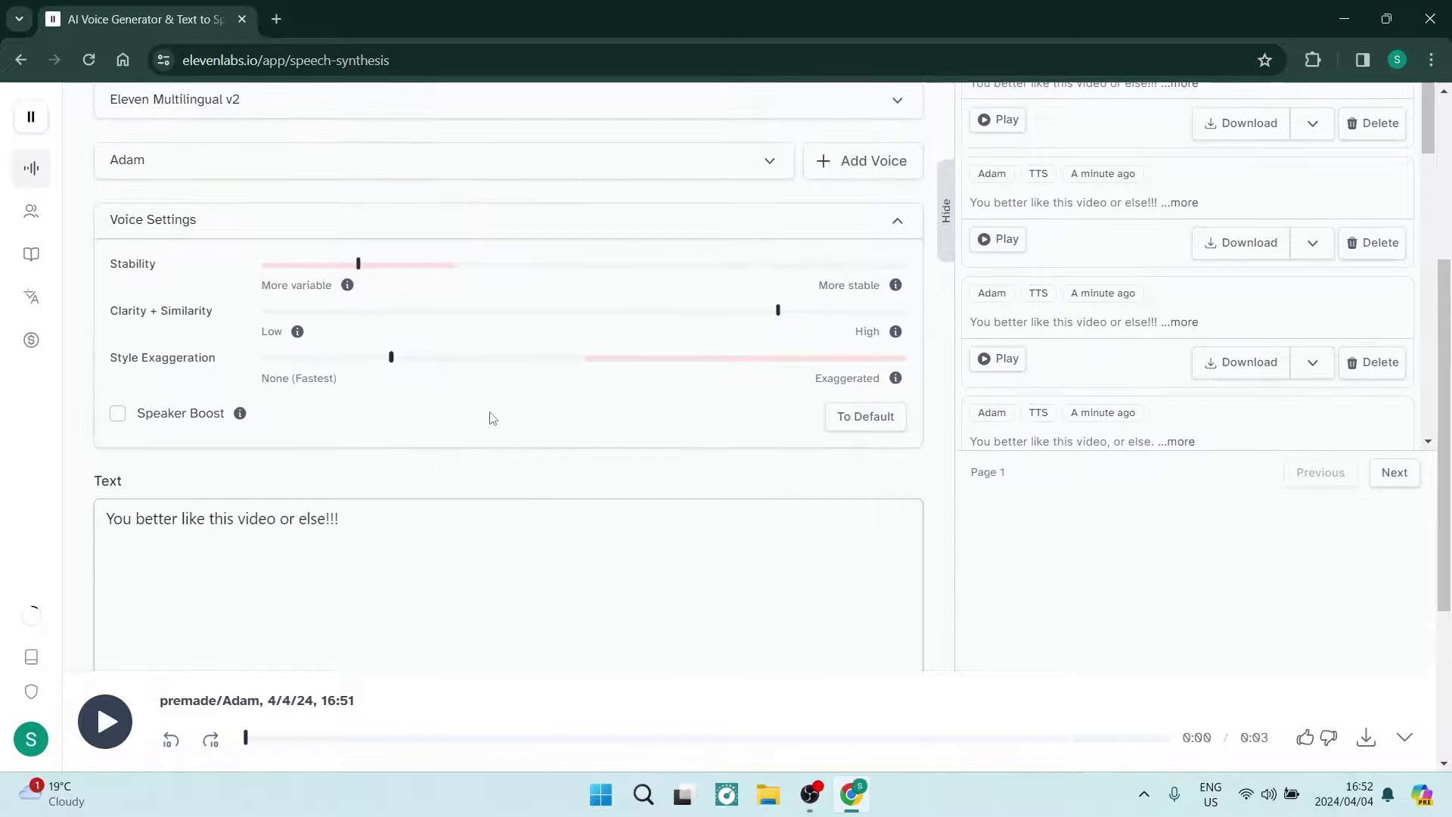
Step: Set Style Exaggeration and Stability to 0%, Clarity + Similarity to 100%, and generate a 0:02 clip
left_click_drag(390, 356, 262, 357)
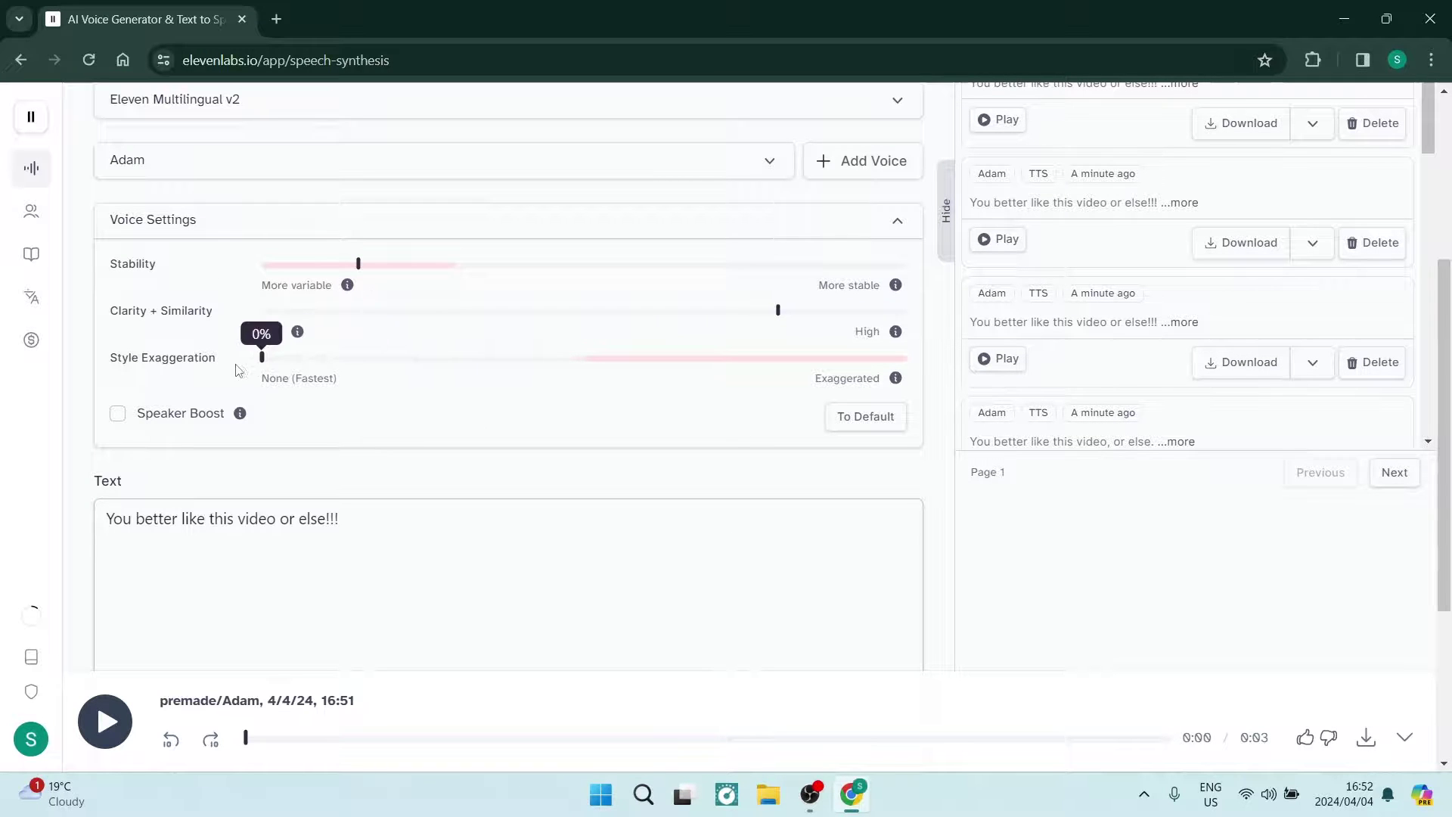
left_click_drag(358, 263, 242, 272)
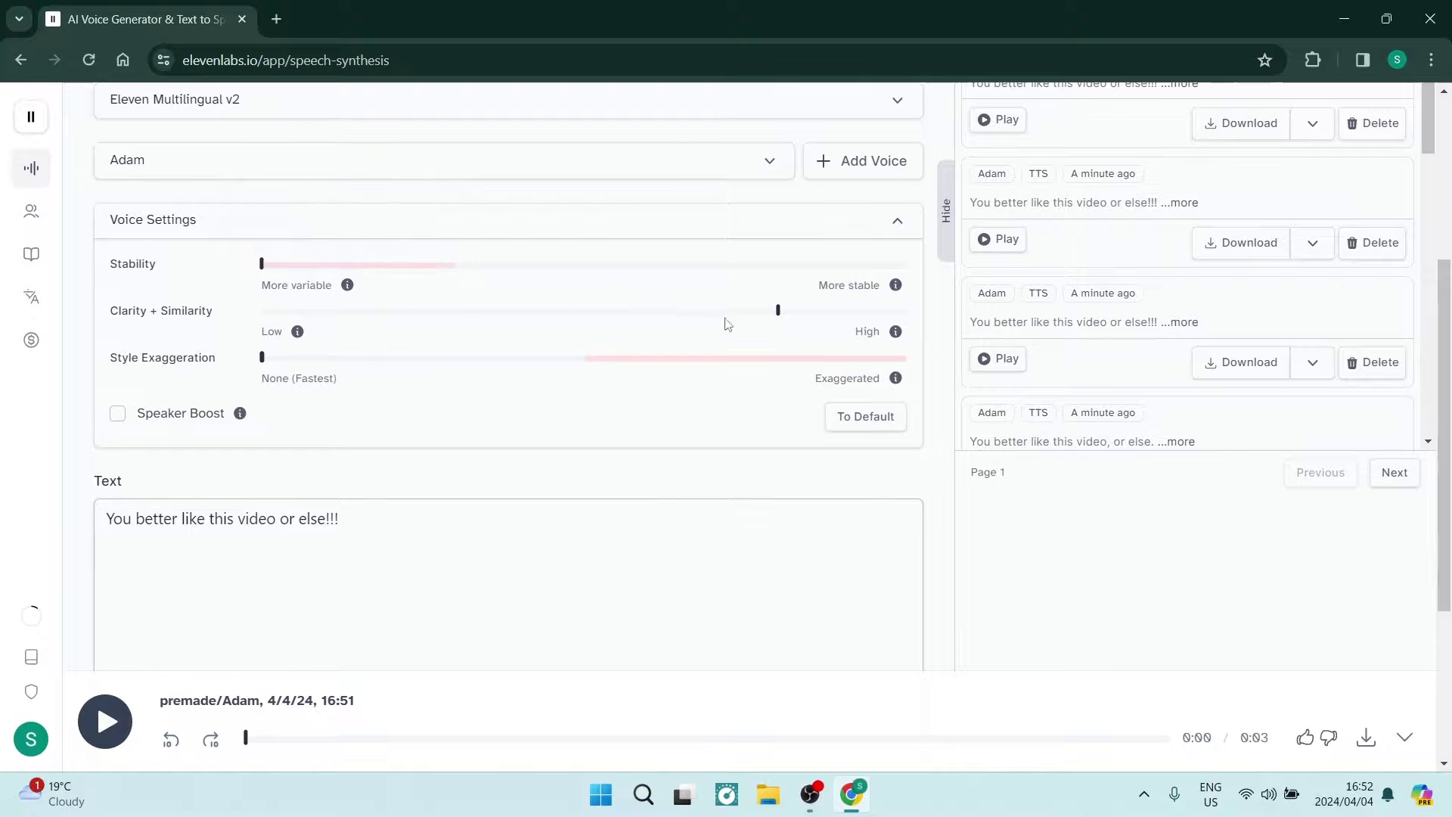
left_click_drag(777, 310, 907, 310)
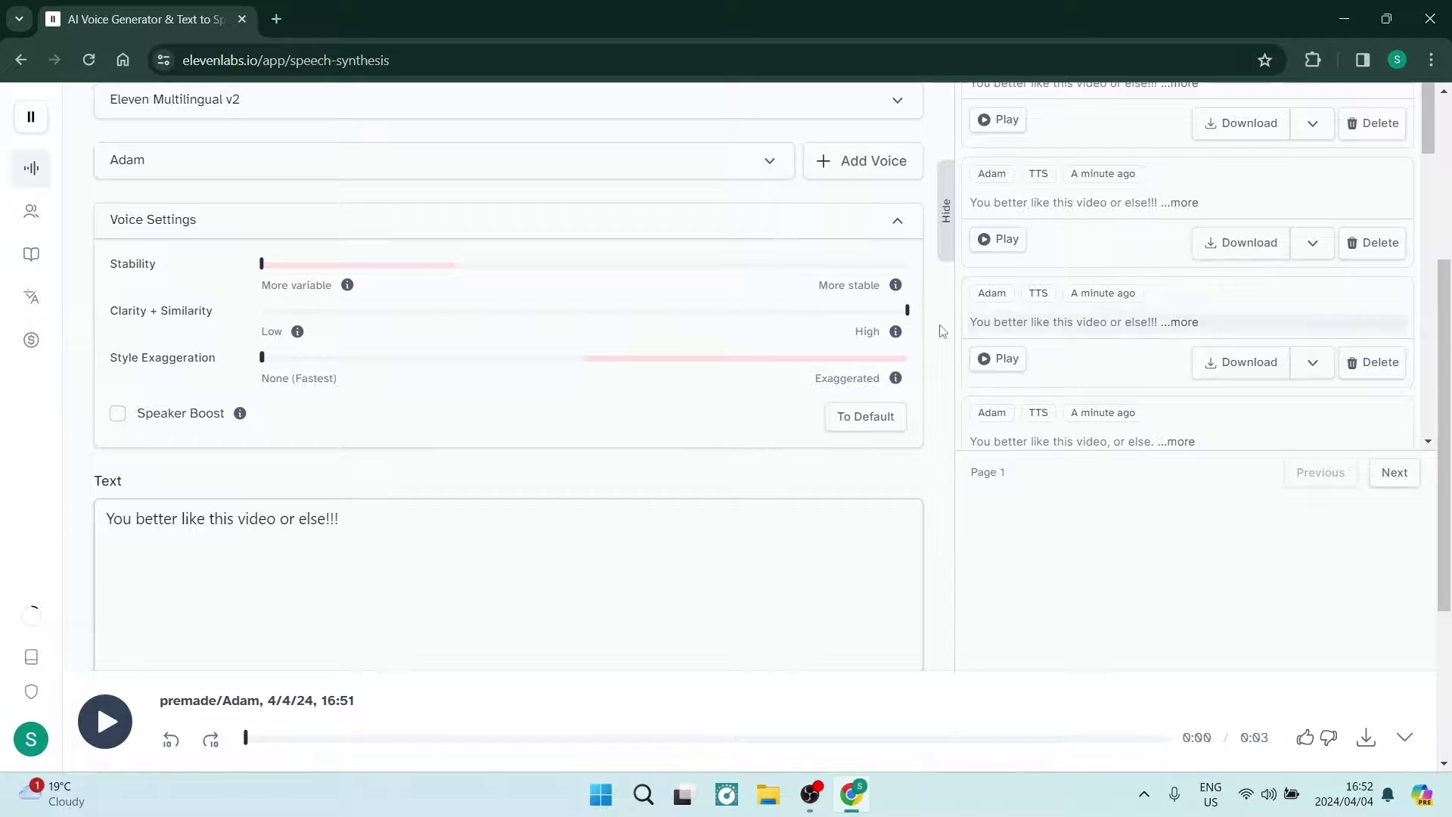
scroll(323, 544, "down", 1)
scroll(323, 545, "down", 3)
left_click(352, 639)
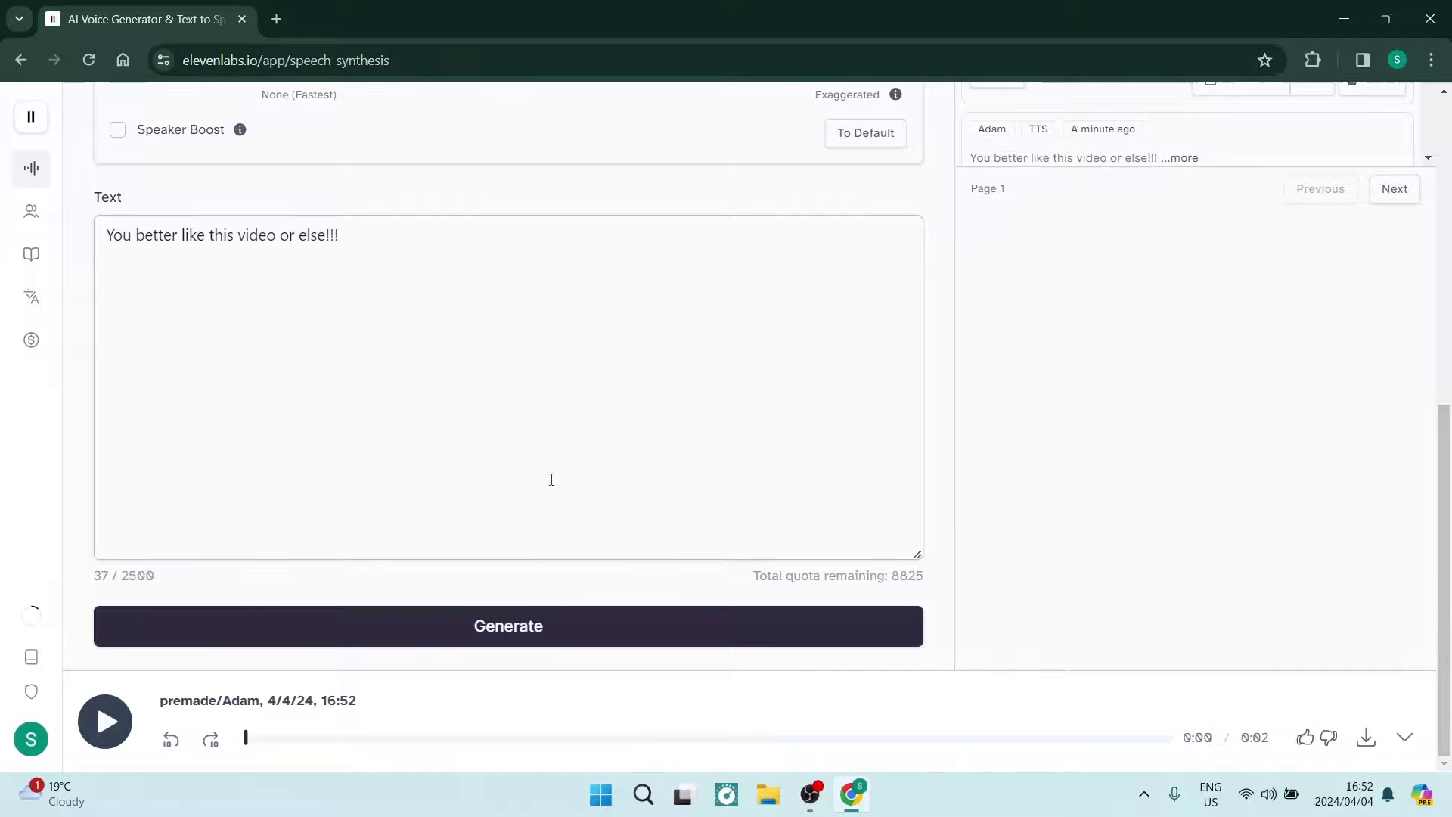
Step: Append twelve extra exclamation marks, generate a 0:07 clip, then start deleting the extras
scroll(526, 436, "up", 2)
left_click(440, 424)
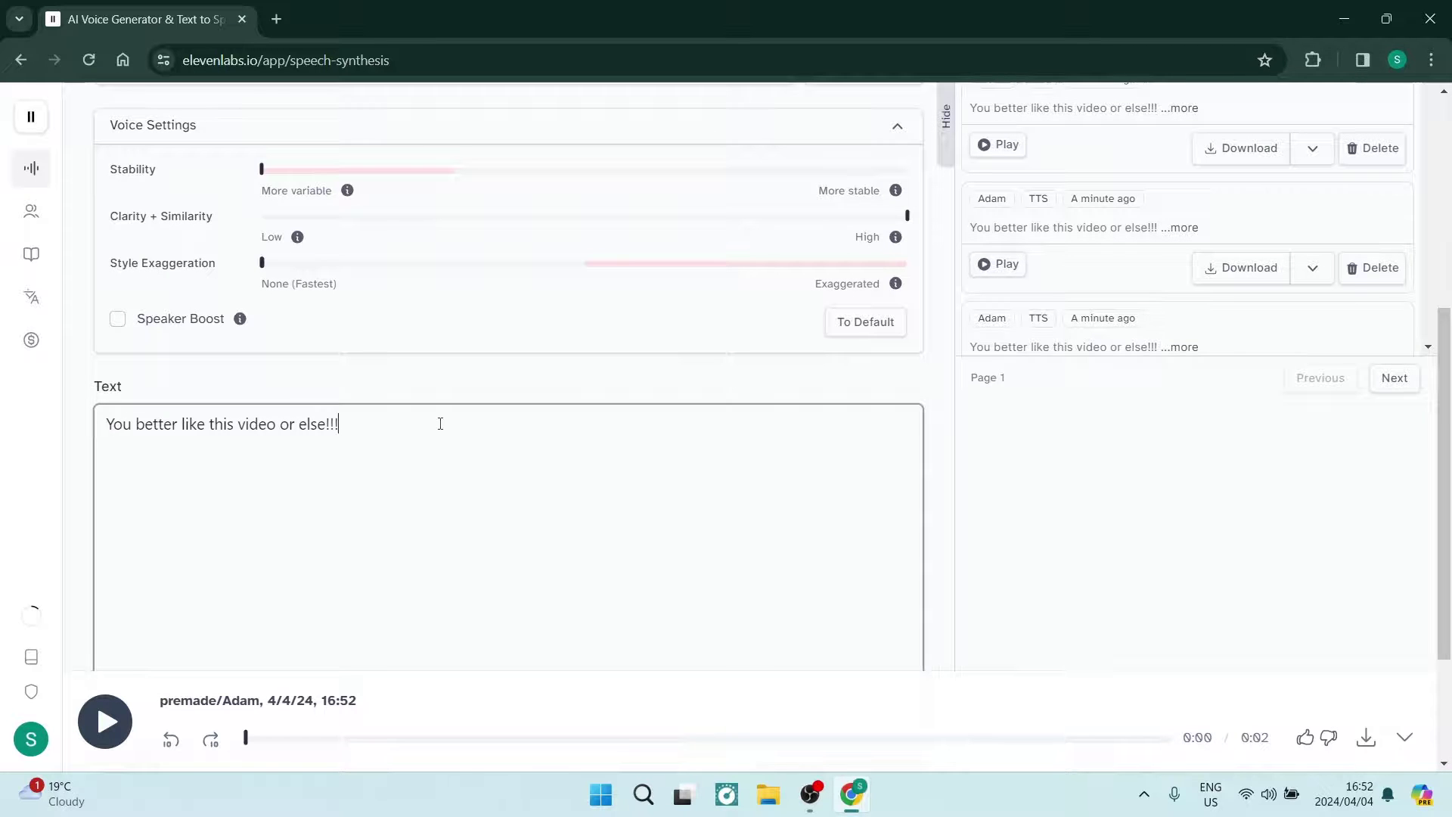
type("!!!!!!!!!!!")
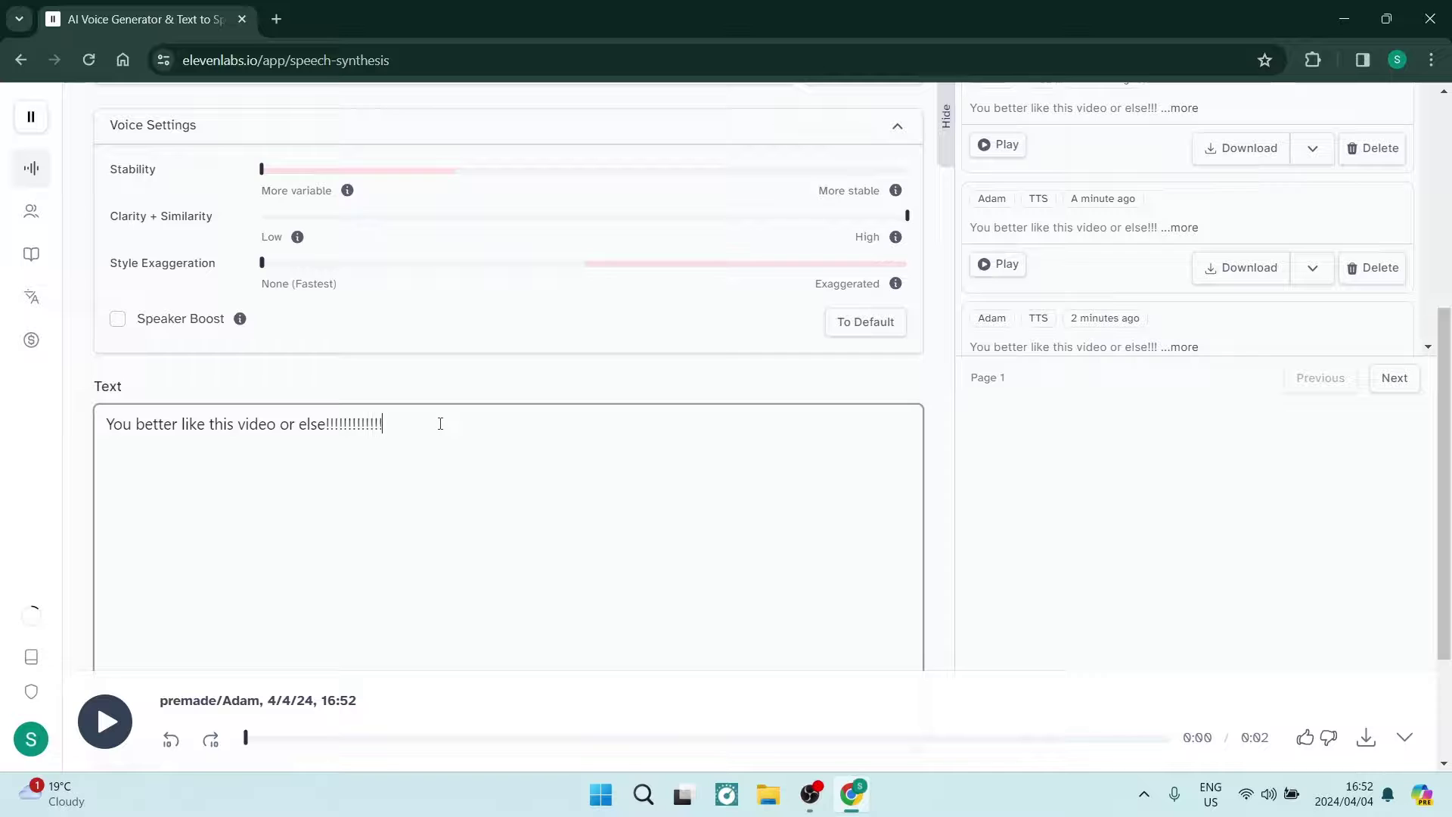
type("!!!")
scroll(440, 423, "down", 2)
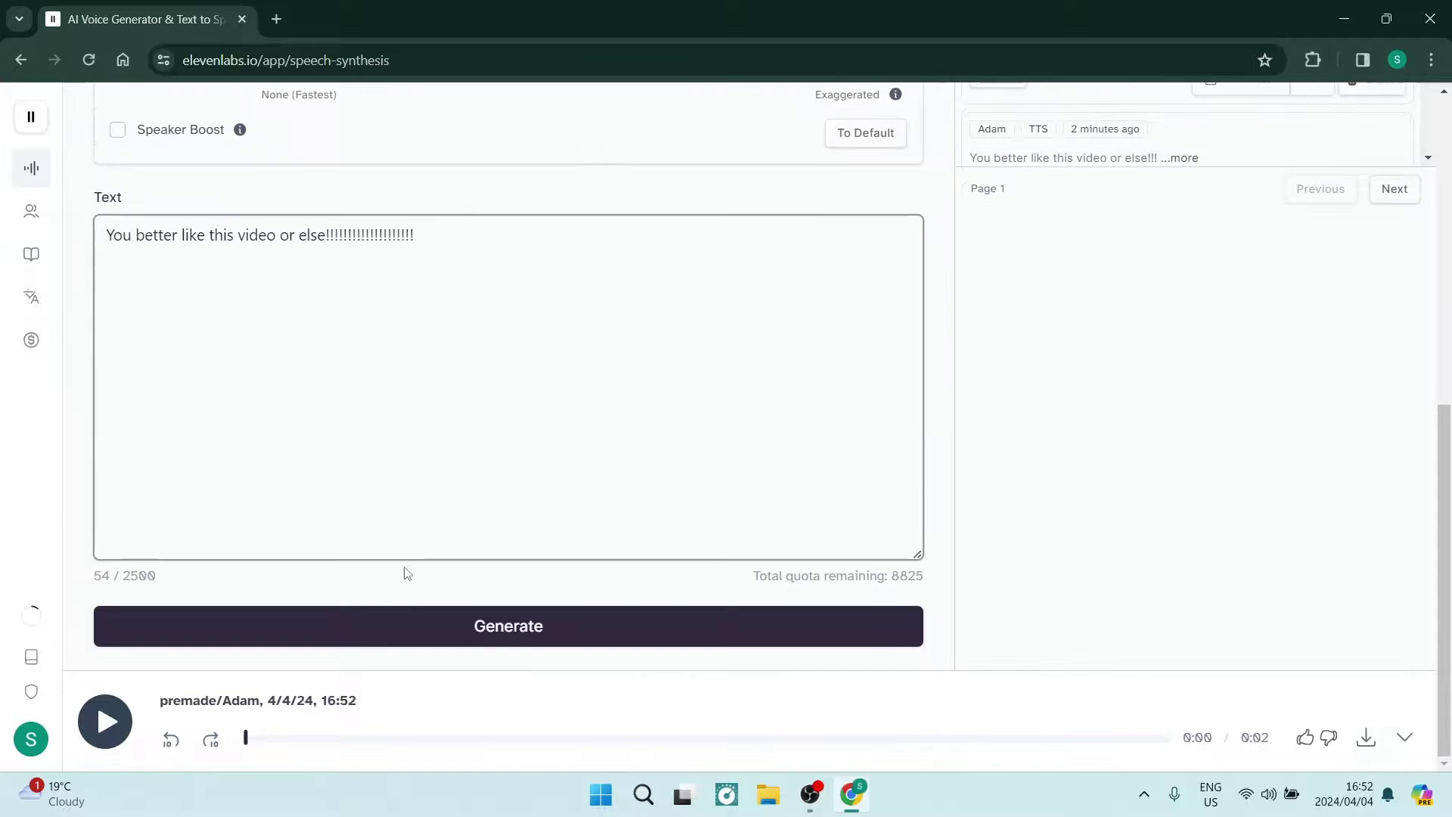
left_click(399, 632)
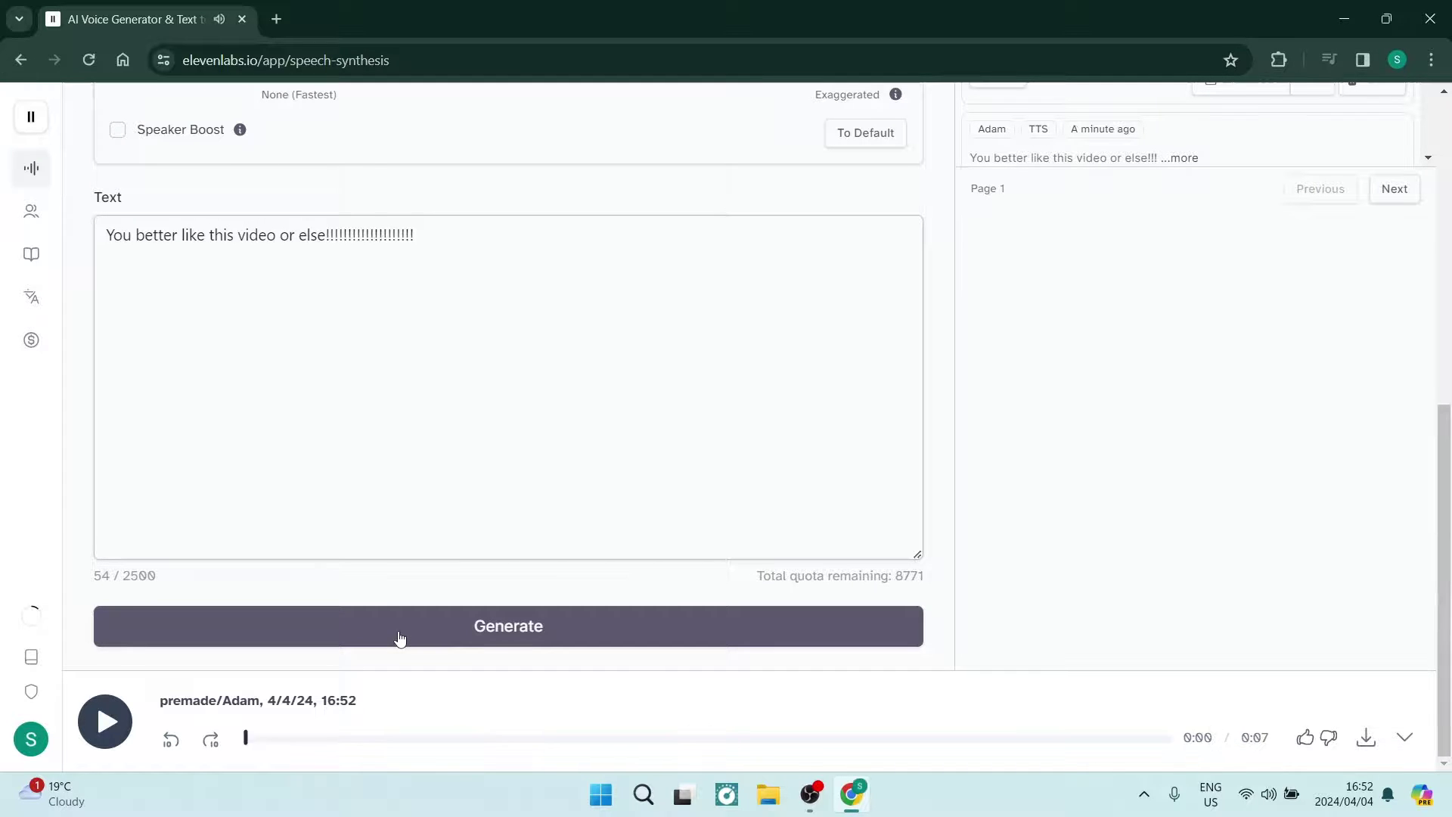
left_click(540, 231)
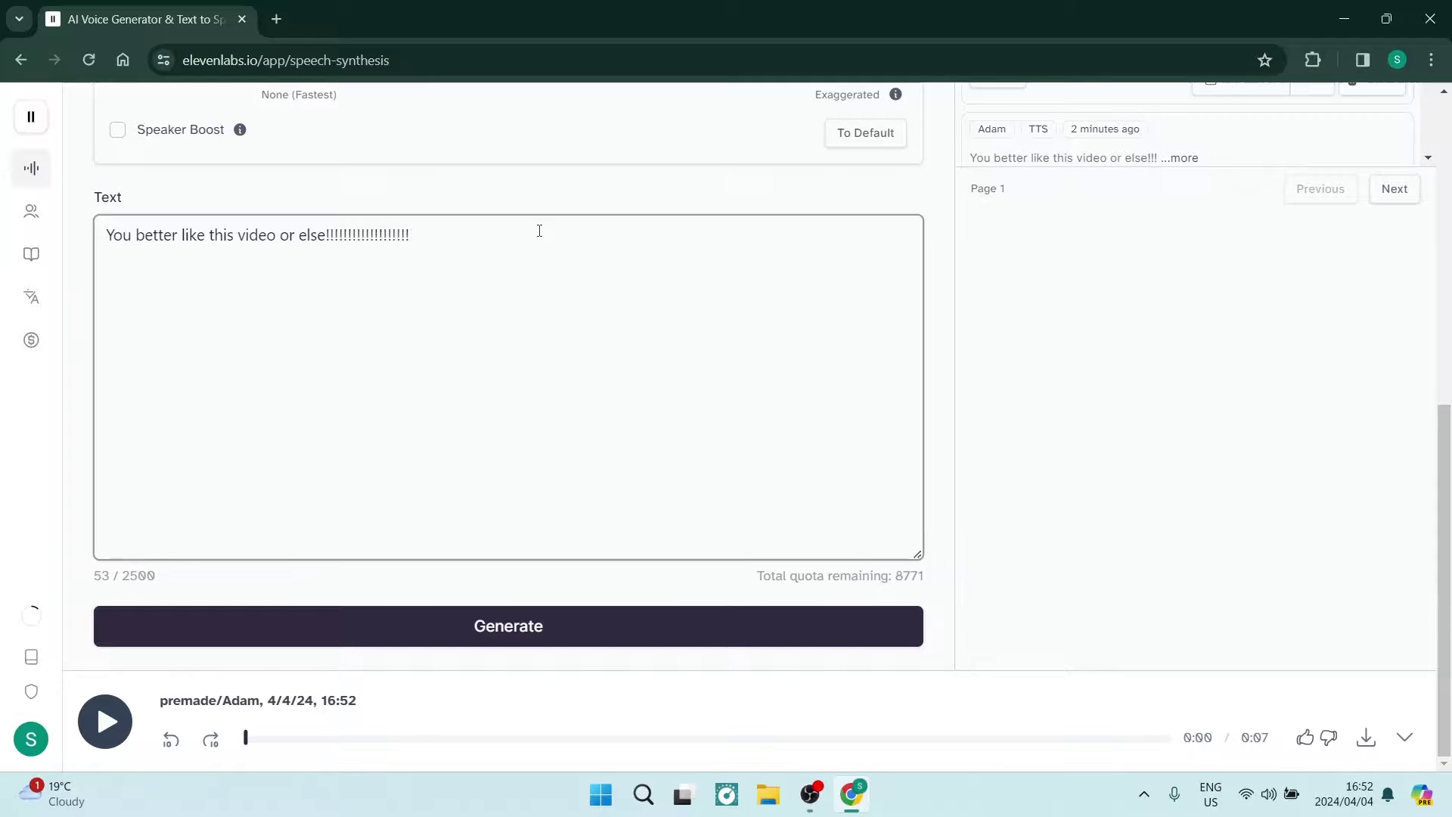
key("BackSpace")
key("BackSpace")
key("BackSpace")
key("BackSpace")
key("BackSpace")
key("BackSpace")
key("BackSpace")
key("BackSpace")
key("BackSpace")
key("BackSpace")
key("BackSpace")
key("BackSpace")
key("BackSpace")
key("BackSpace")
key("BackSpace")
key("BackSpace")
key("BackSpace")
key("BackSpace")
Step: Restore the ending to 'or else!!!' and put a comma after 'video'
type("!")
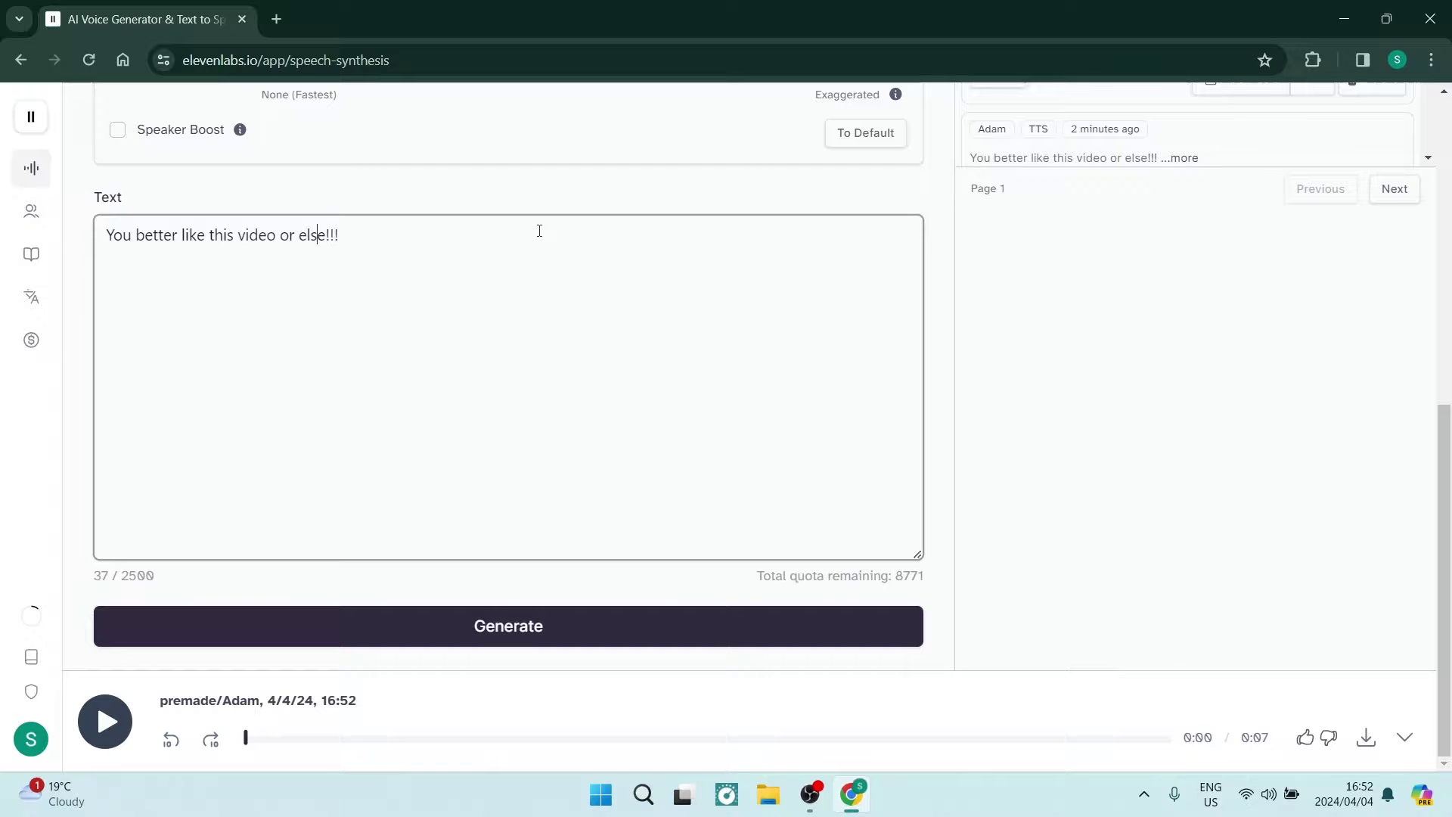
key("Left")
key("Left")
key("Left")
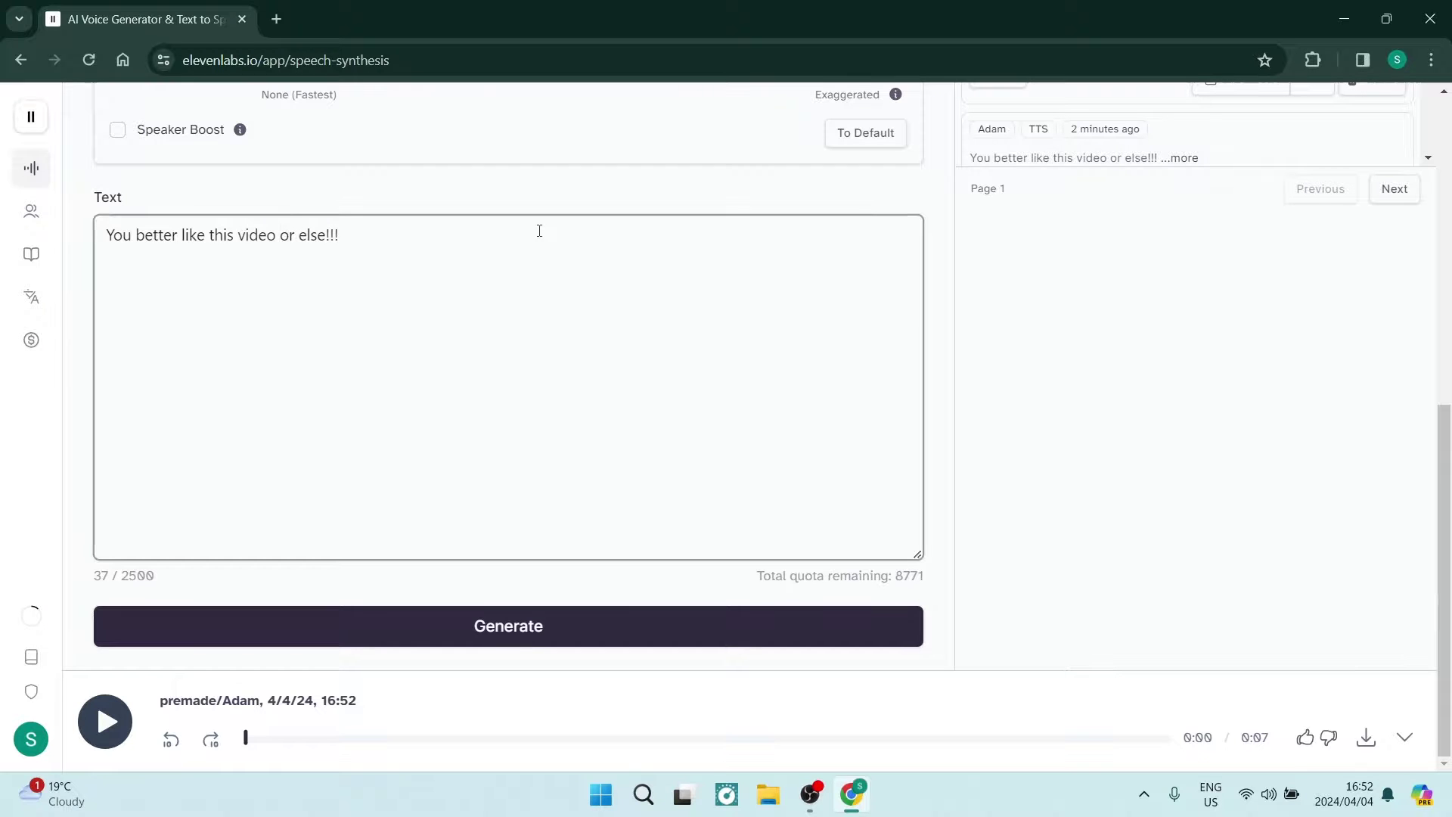
type(",")
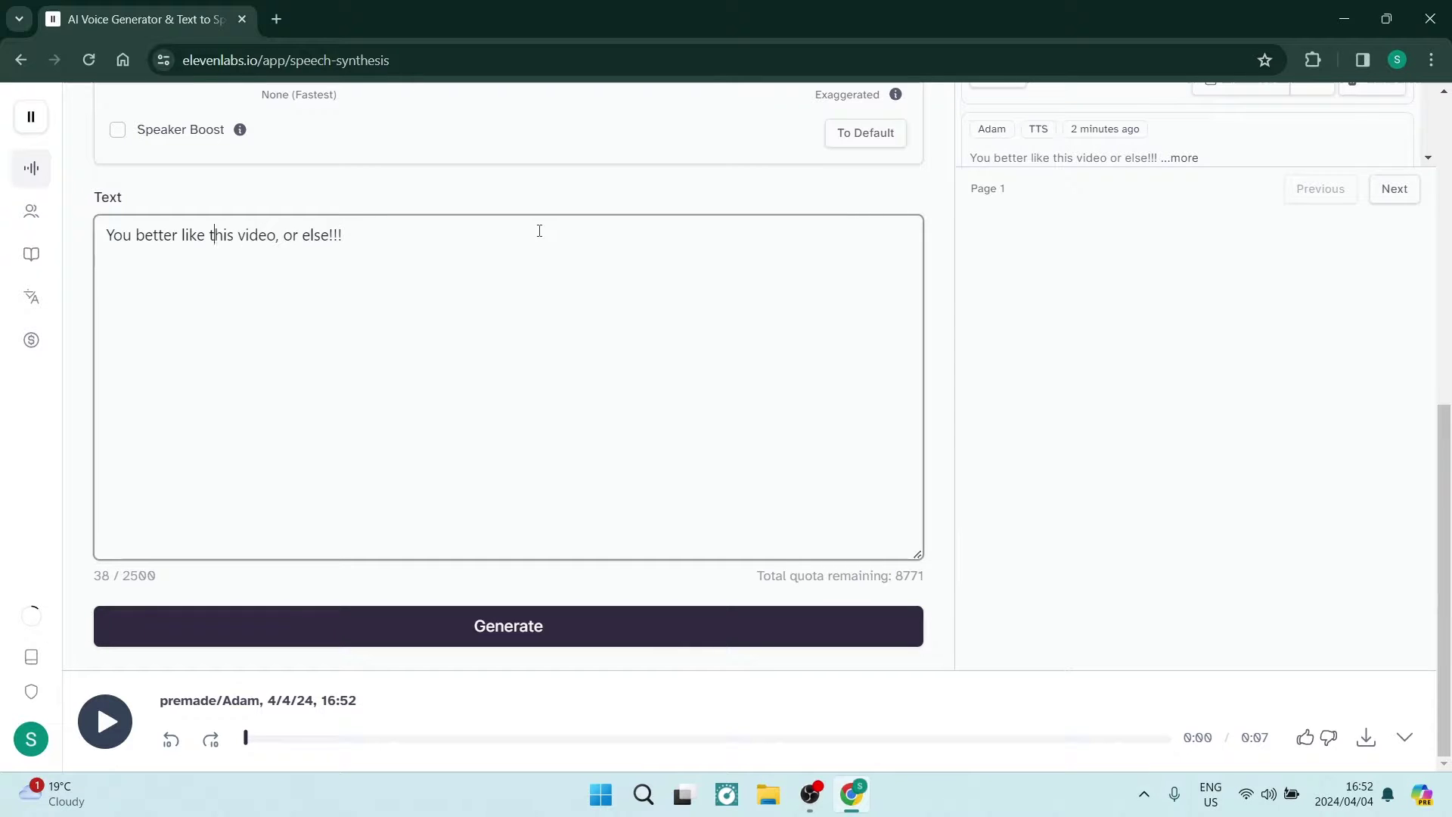
Step: Paste an aggressive-voice direction before the line and trim it down to '<aggressive>'
type("'He says in an aggressive voice'")
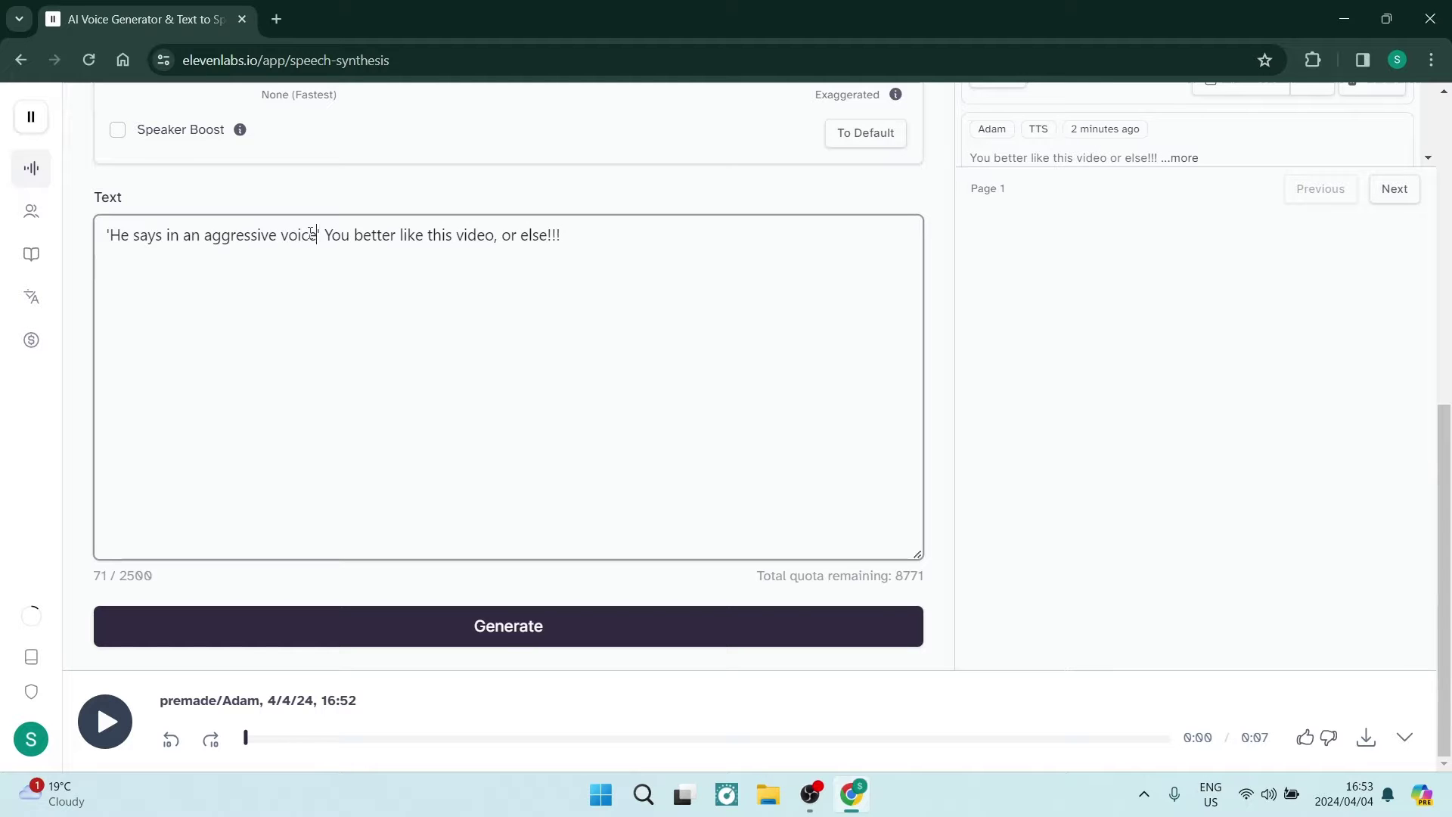
key("BackSpace")
key("BackSpace")
key("BackSpace")
key("BackSpace")
key("BackSpace")
key("BackSpace")
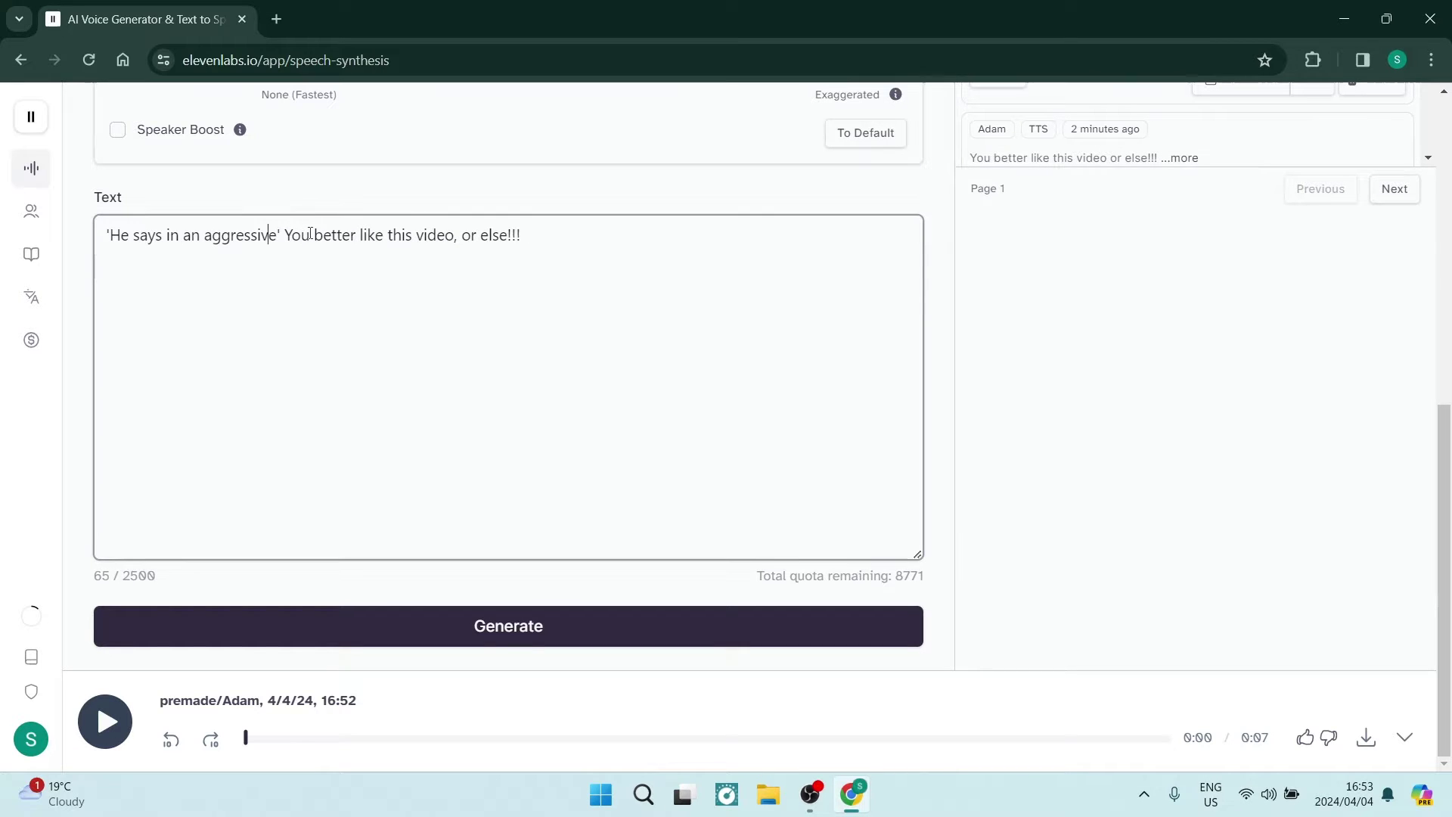
key("BackSpace")
key("BackSpace")
key("BackSpace")
key("BackSpace")
key("BackSpace")
key("BackSpace")
key("BackSpace")
key("BackSpace")
key("BackSpace")
key("BackSpace")
key("BackSpace")
key("BackSpace")
key("BackSpace")
key("BackSpace")
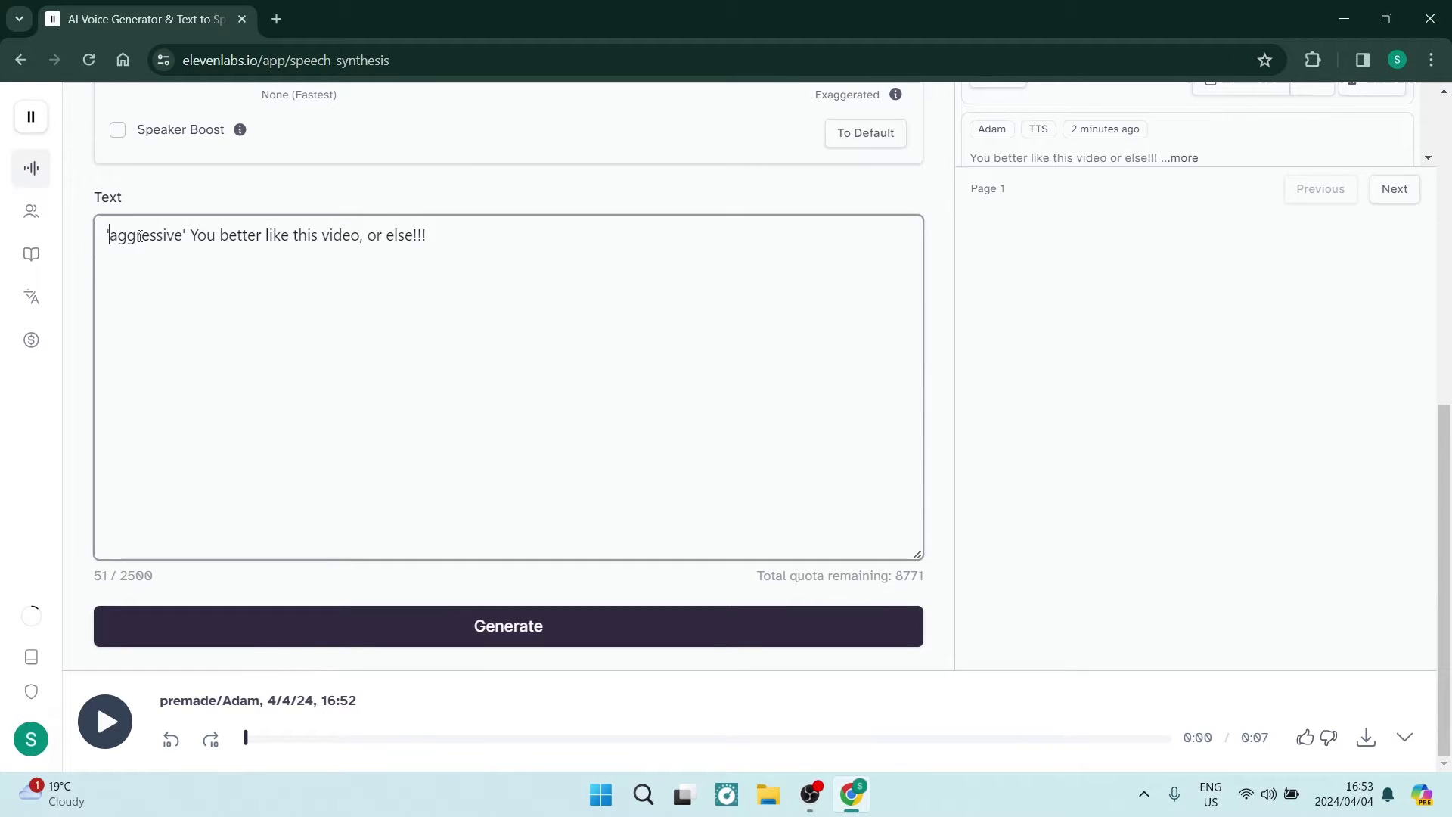
key("BackSpace")
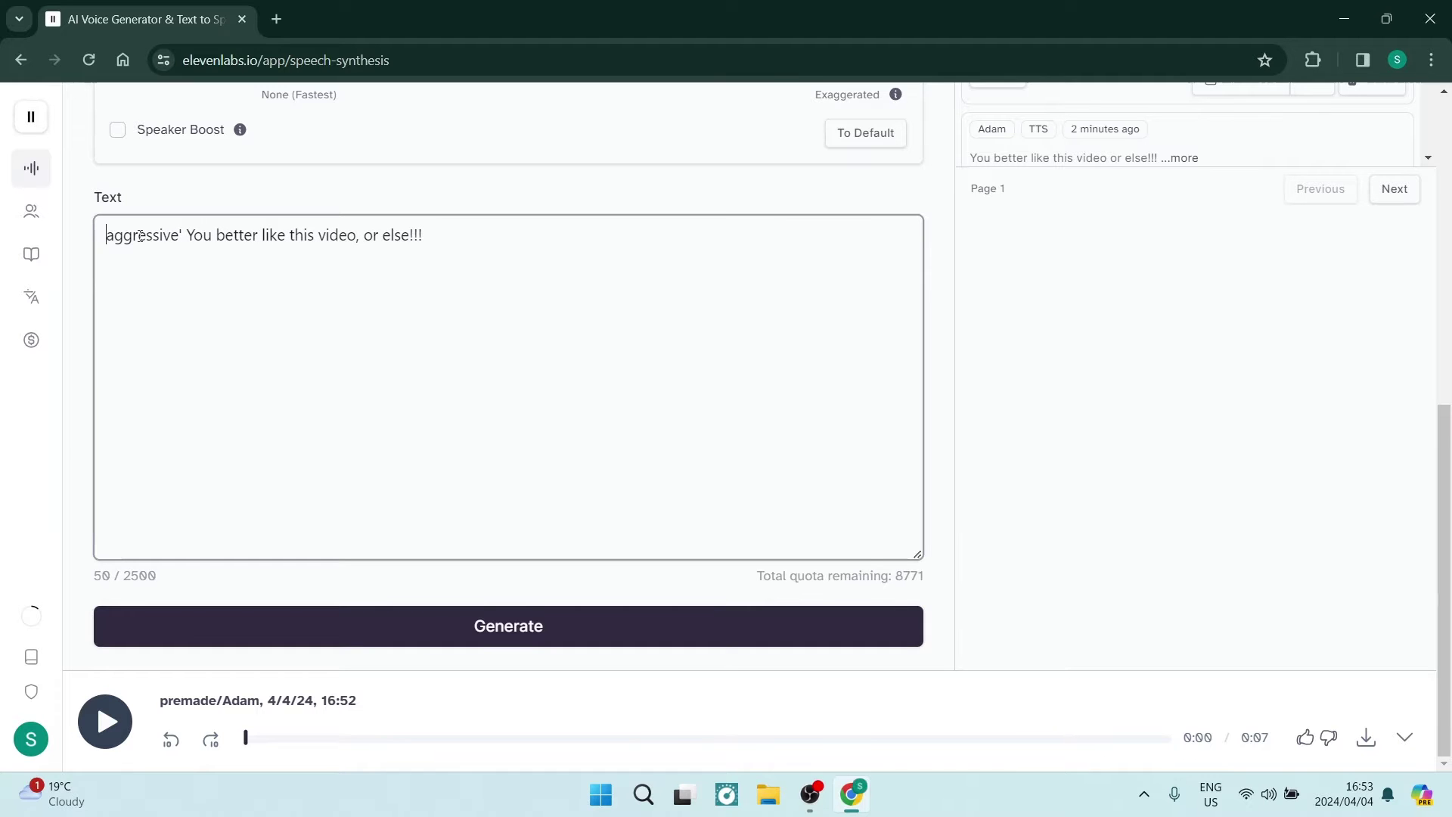
type("<")
key("Right")
key("Right")
key("Right")
key("Right")
key("Right")
key("Right")
key("Right")
key("Right")
key("Right")
key("Right")
key("Right")
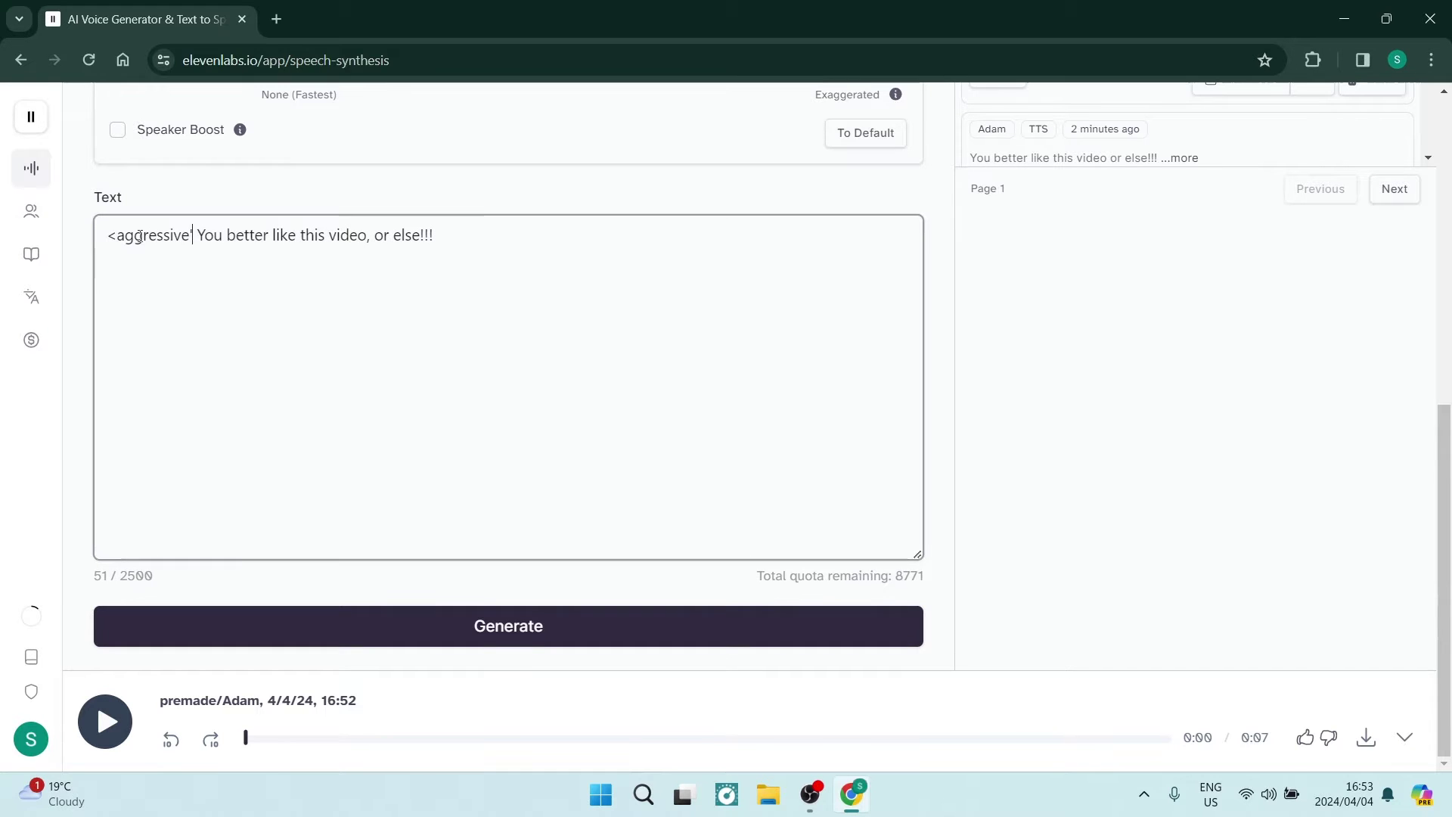
key("BackSpace")
type(">")
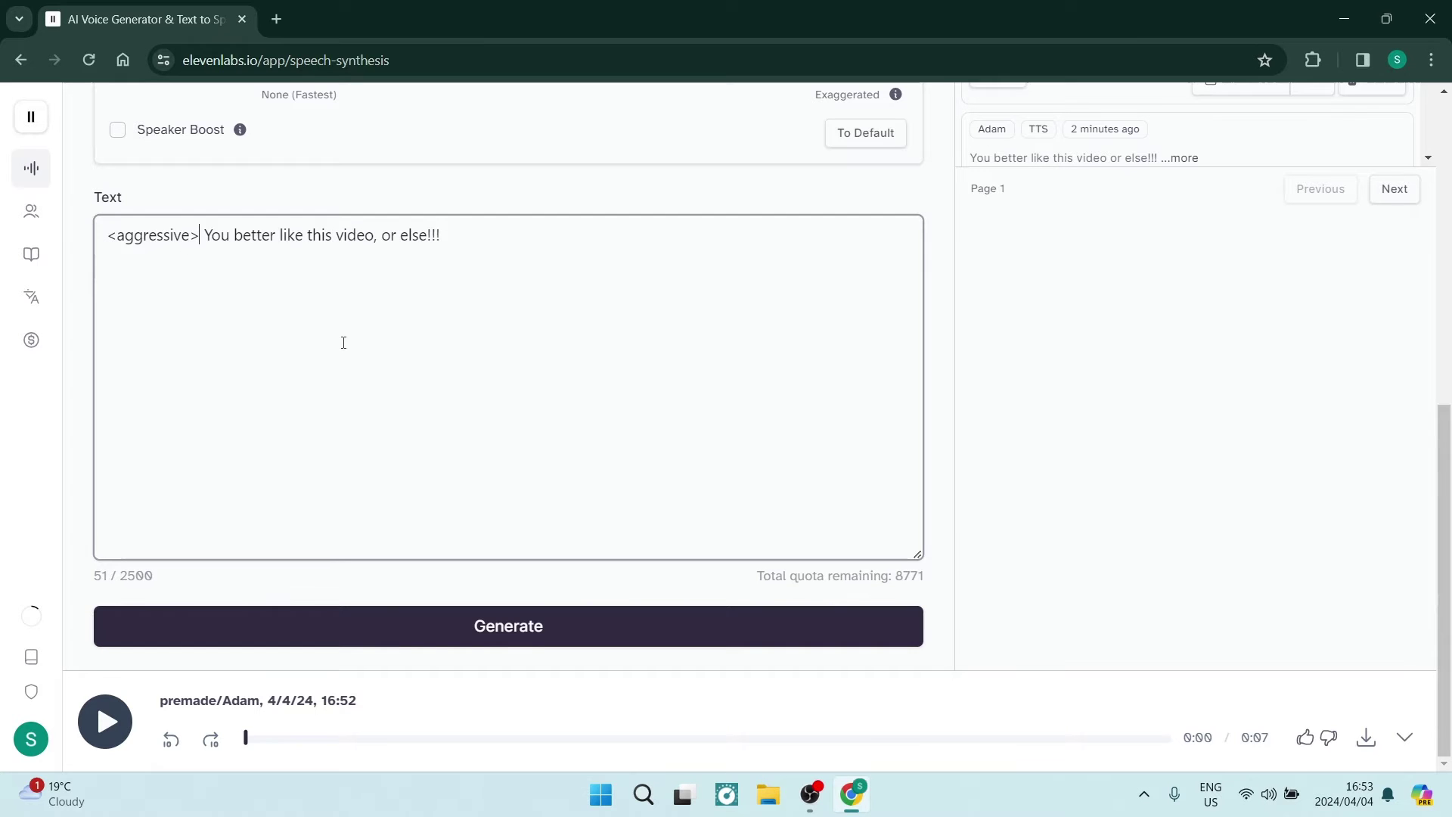
Step: Check the voice settings, then generate a 0:03 clip of the '<aggressive>'-tagged line
scroll(344, 342, "up", 5)
scroll(398, 376, "down", 4)
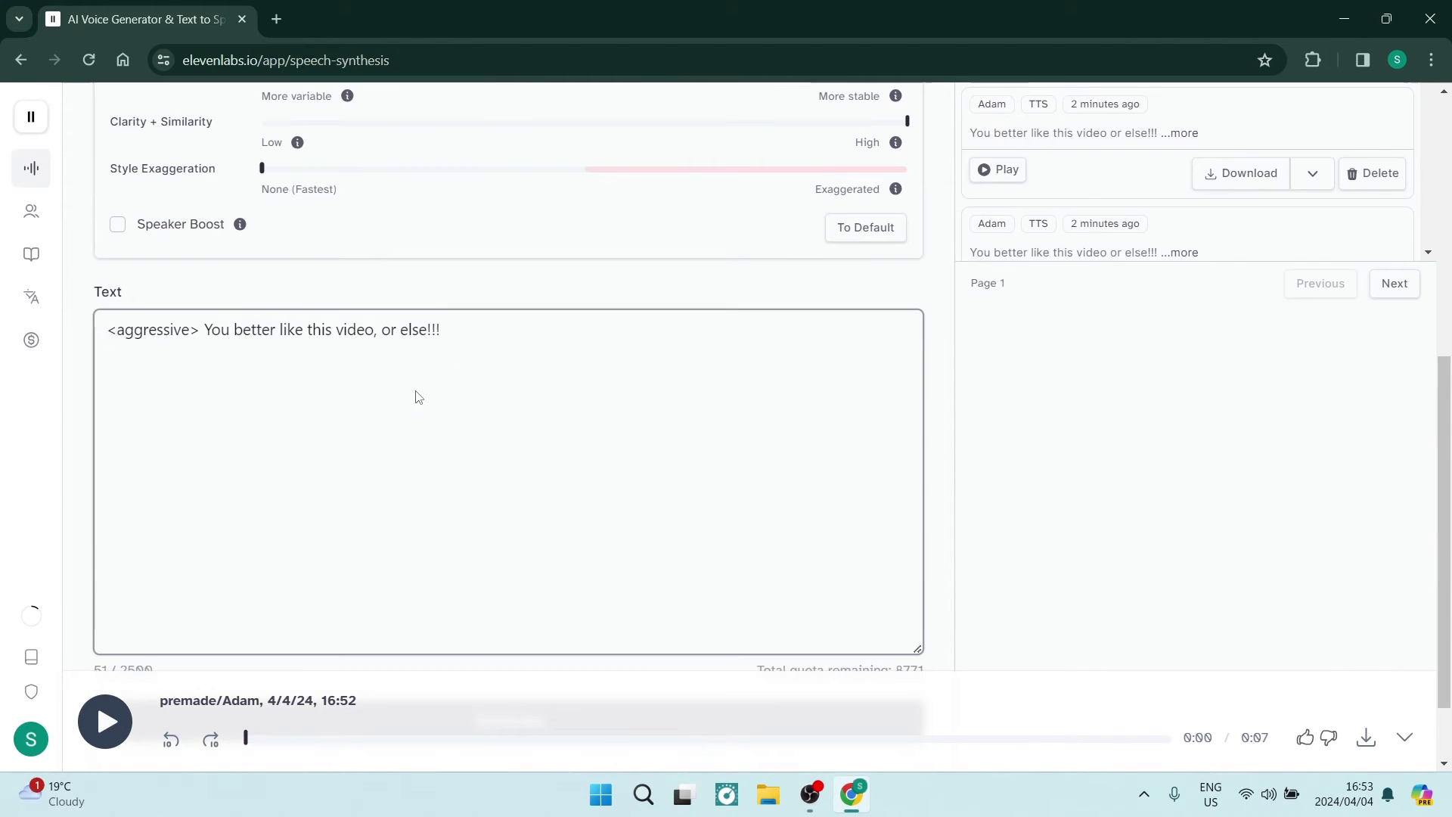
scroll(418, 397, "down", 1)
scroll(415, 389, "up", 5)
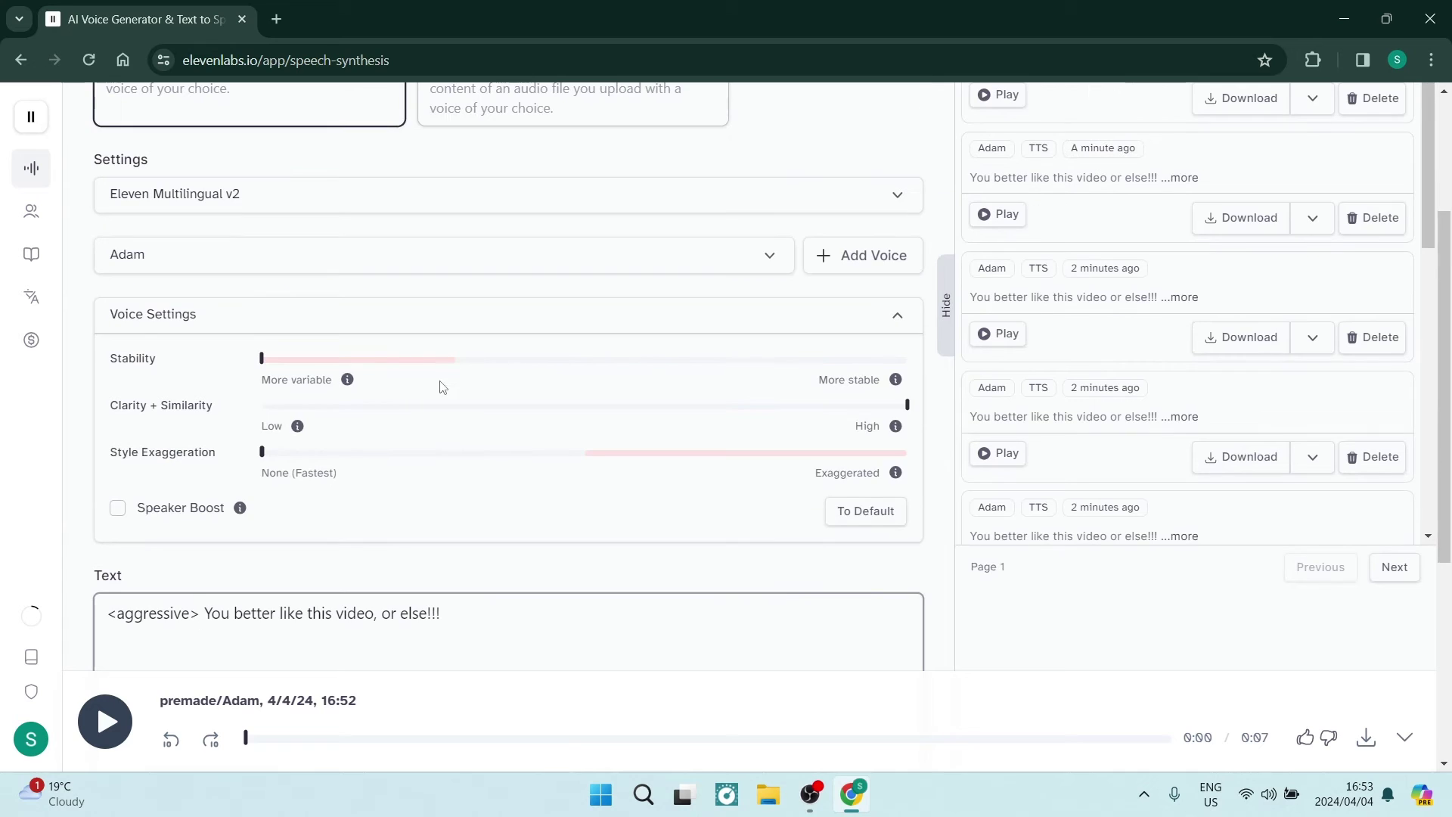
scroll(439, 393, "down", 5)
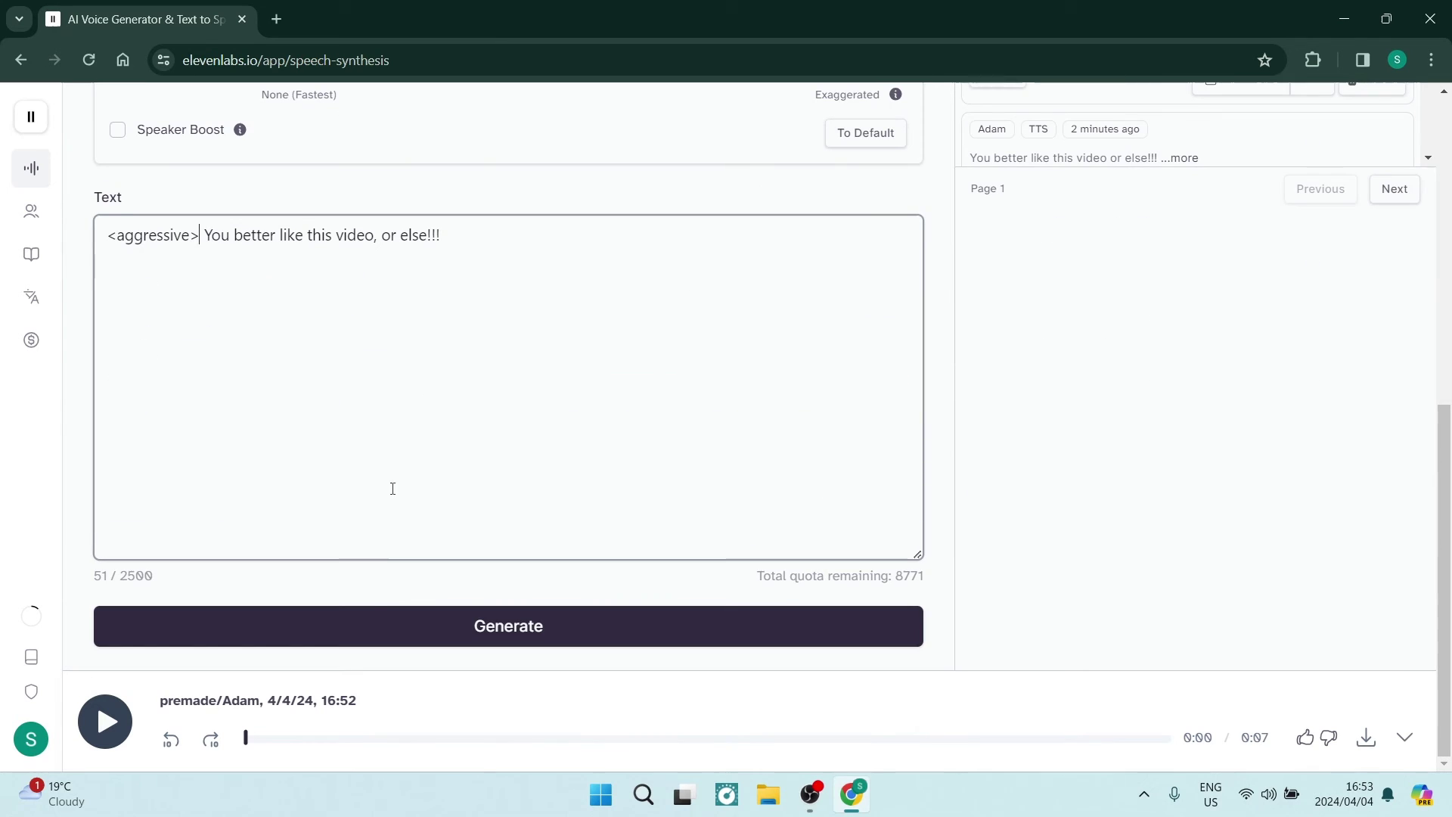
left_click(362, 620)
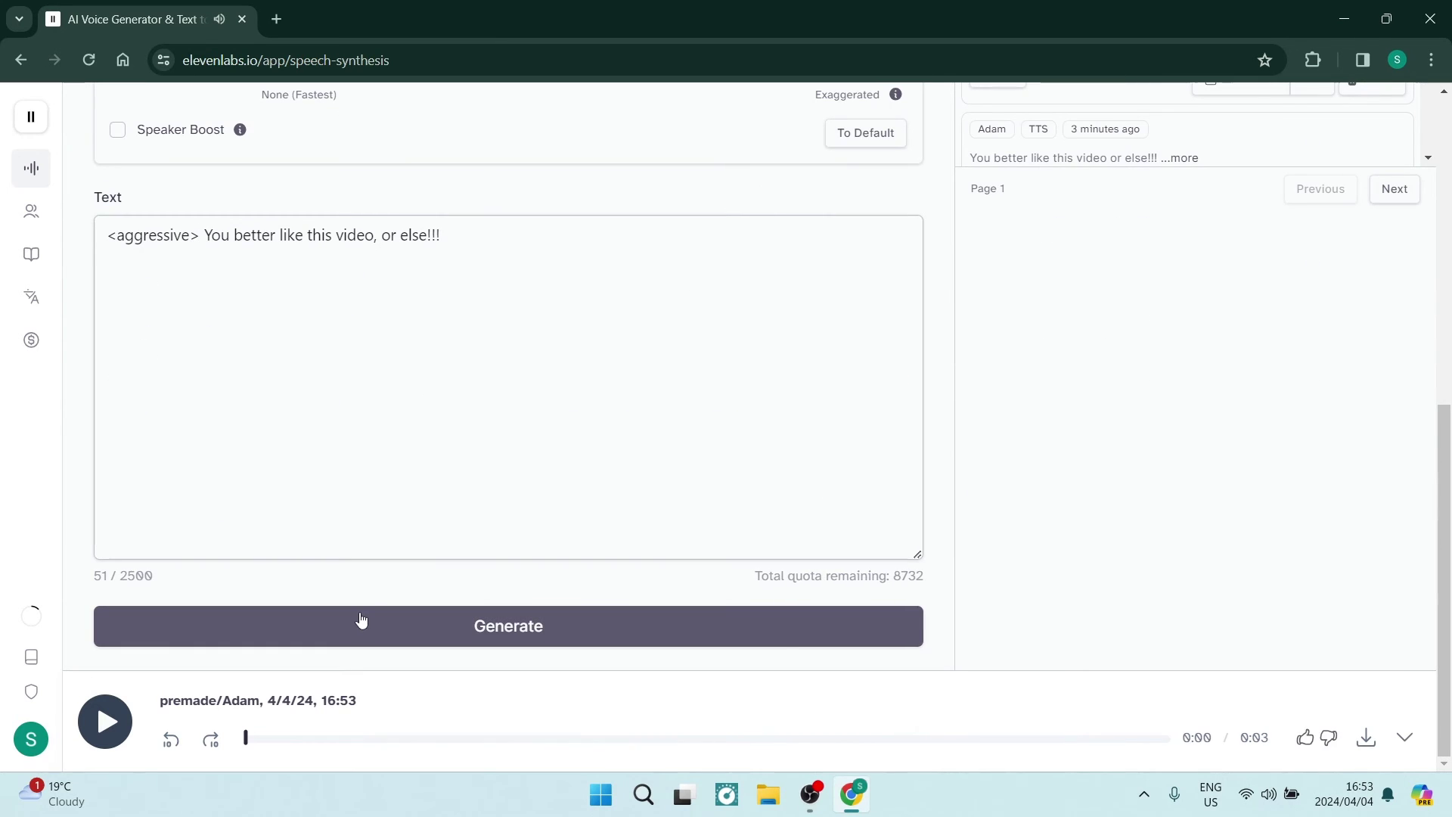